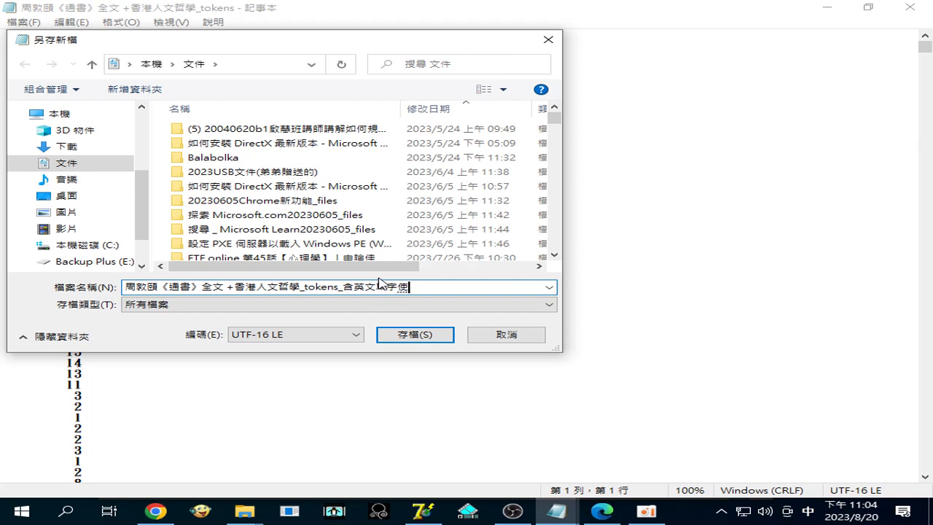
Step: Finish the file name as 周敦頤《通書》全文 +香港人文哲學_tokens_含英文單字使用頻率次數.xml and save it in Documents with UTF-16 LE encoding
key("4")
key("6")
key("m")
key("4")
key("4")
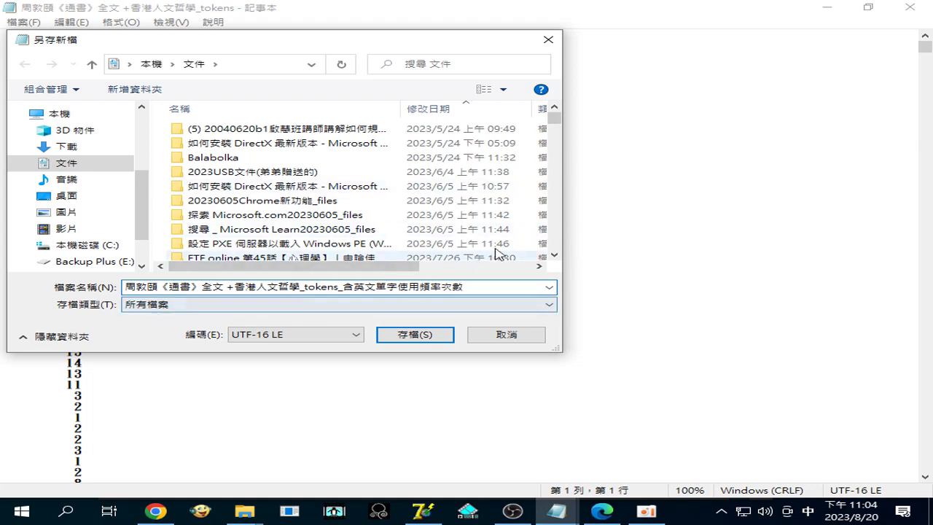
type(".")
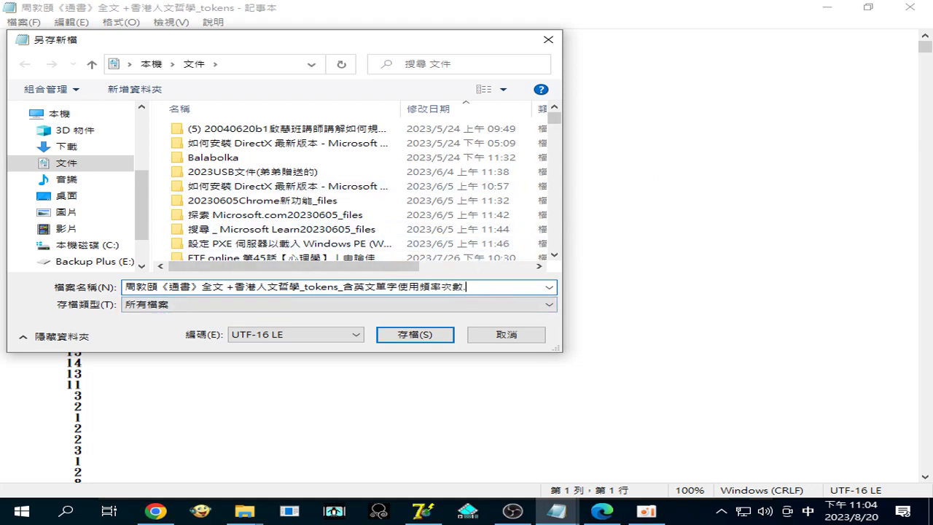
key("shift")
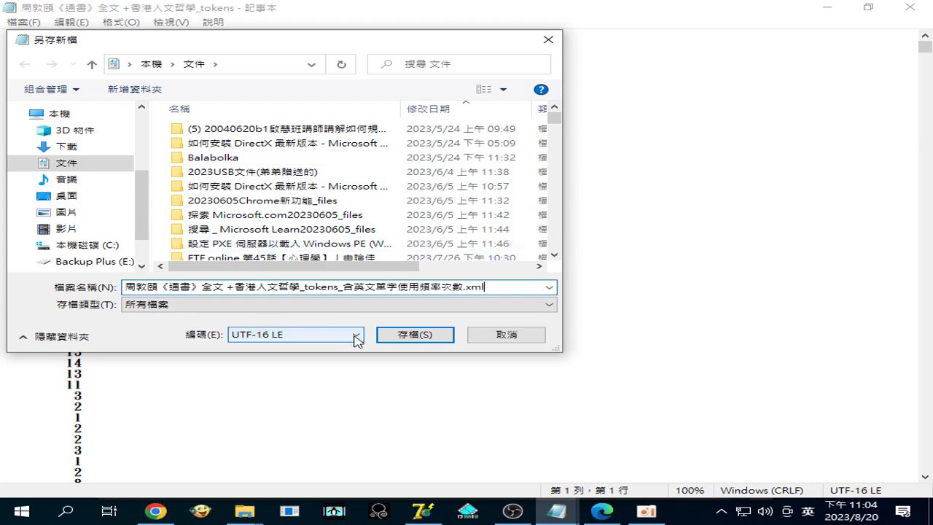
left_click(436, 338)
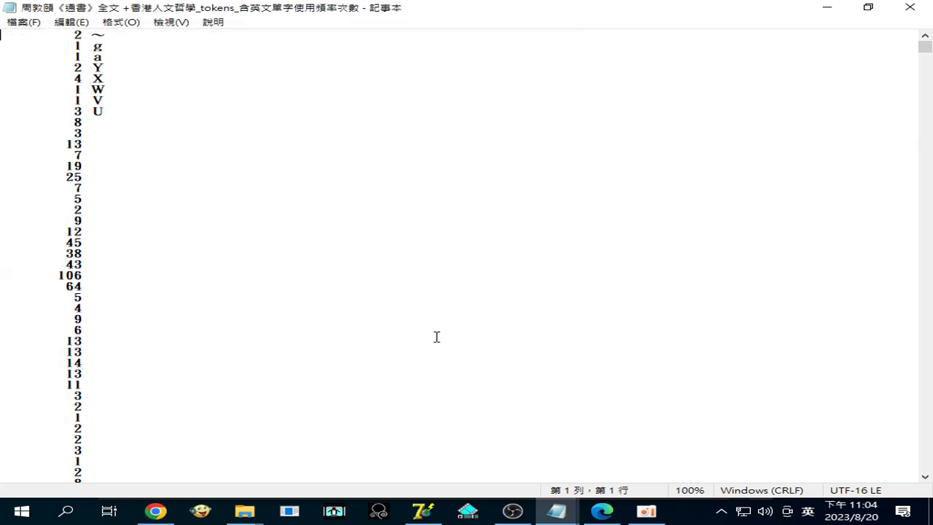
Step: Switch to Indexer, add the 周敦頤《通書》全文 +香港人文哲學_tokens_含英文單字使用頻率次數 XML file as source, and build its database
left_click(423, 510)
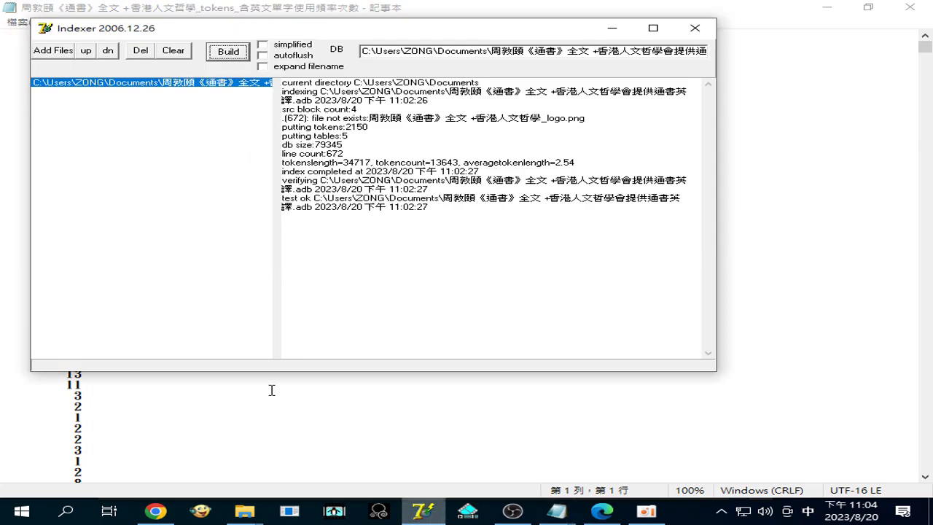
left_click(53, 50)
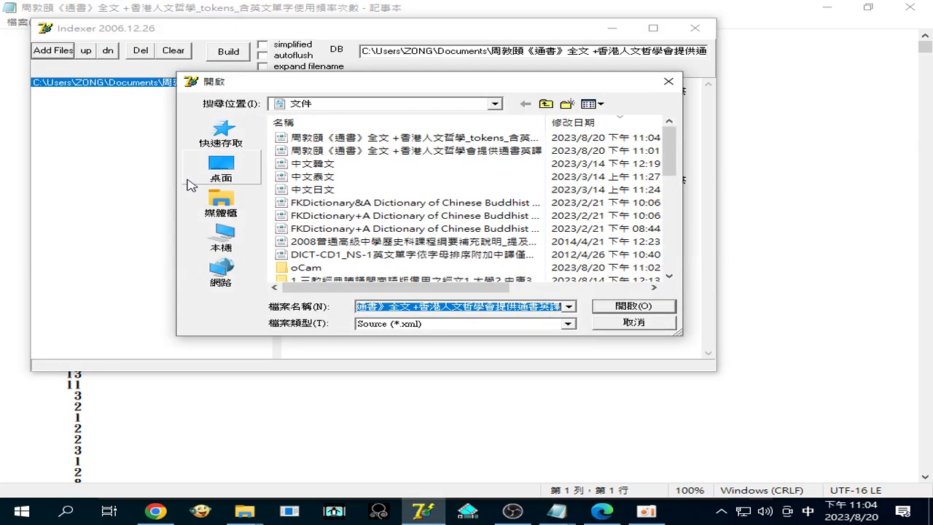
left_click(391, 152)
left_click(397, 151)
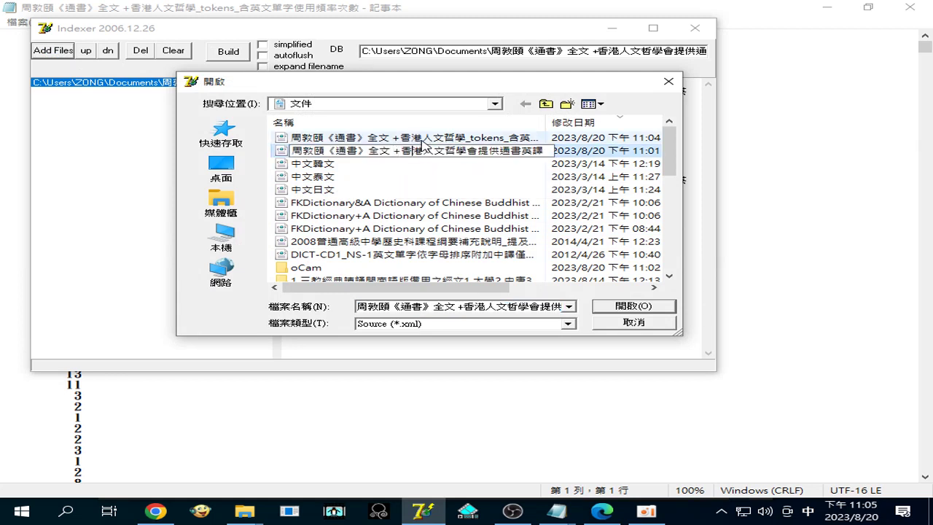
left_click(414, 138)
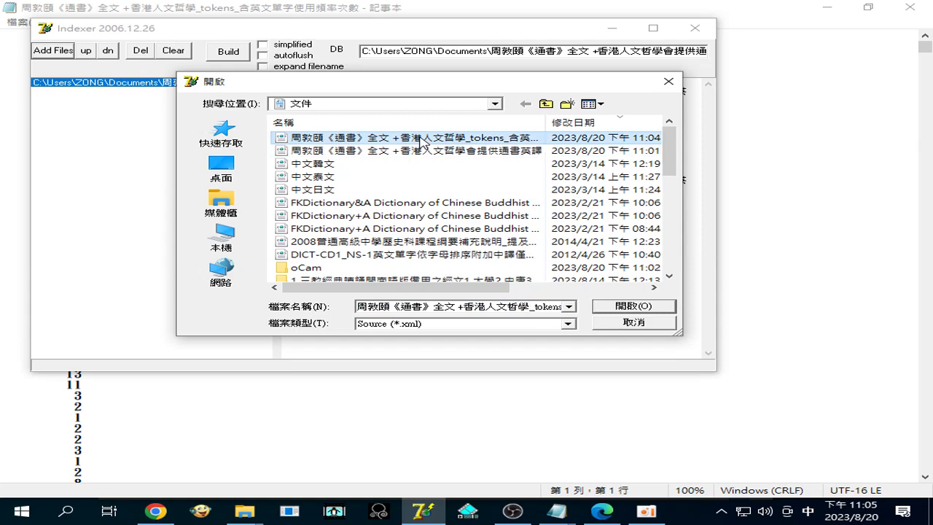
double_click(413, 138)
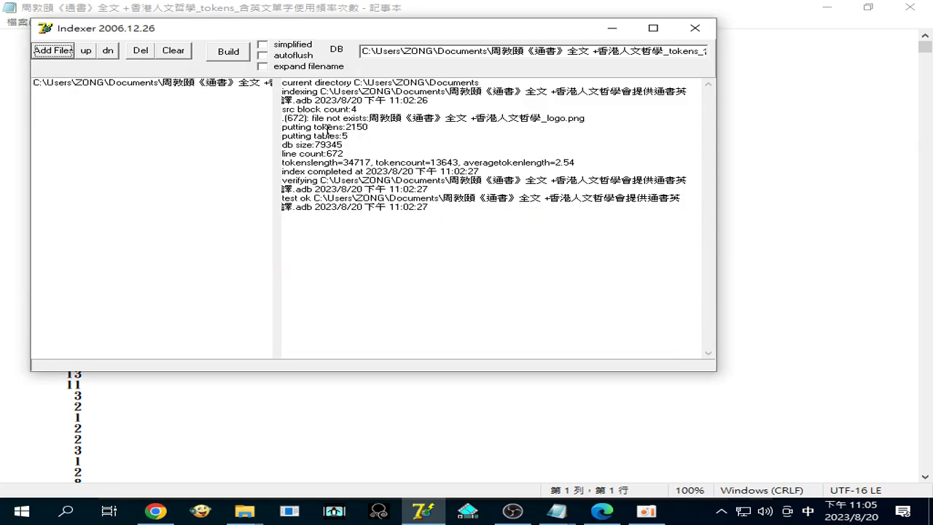
left_click(228, 52)
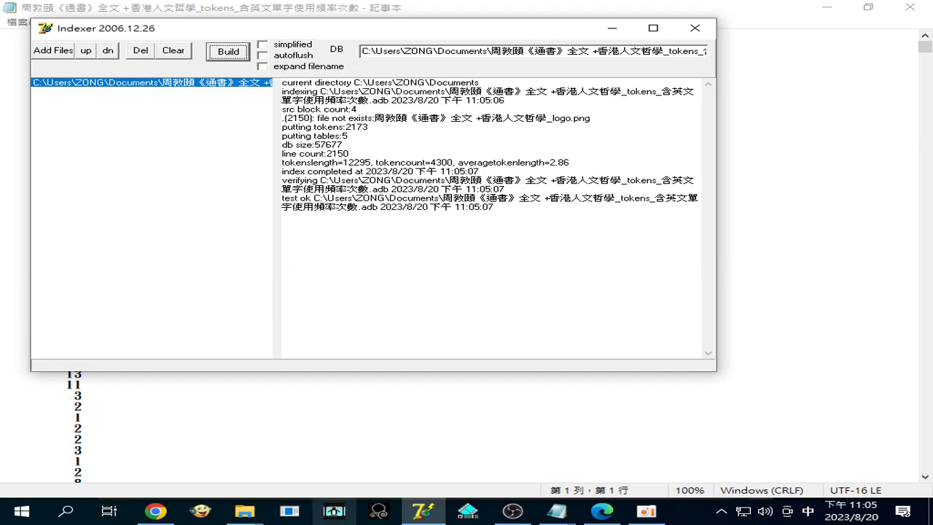
Step: Switch to the Documents folder in File Explorer and delete the two 周敦頤《通書》 ADB database files
mouse_move(244, 511)
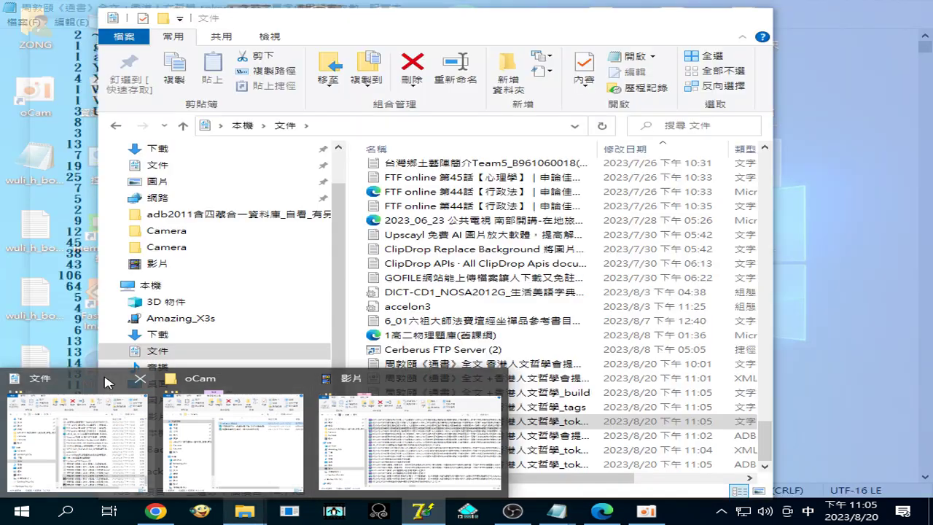
left_click(109, 384)
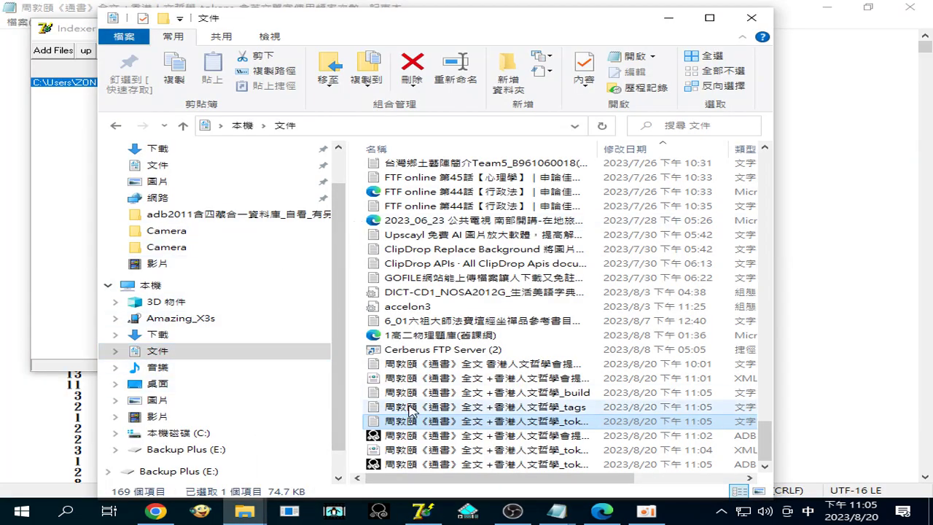
left_click(473, 464)
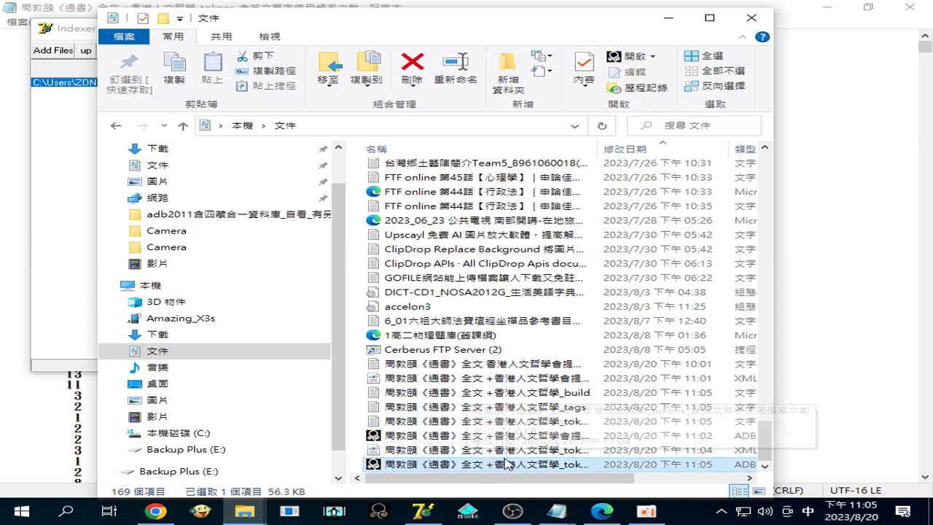
left_click(452, 435, "ctrl")
right_click(453, 435)
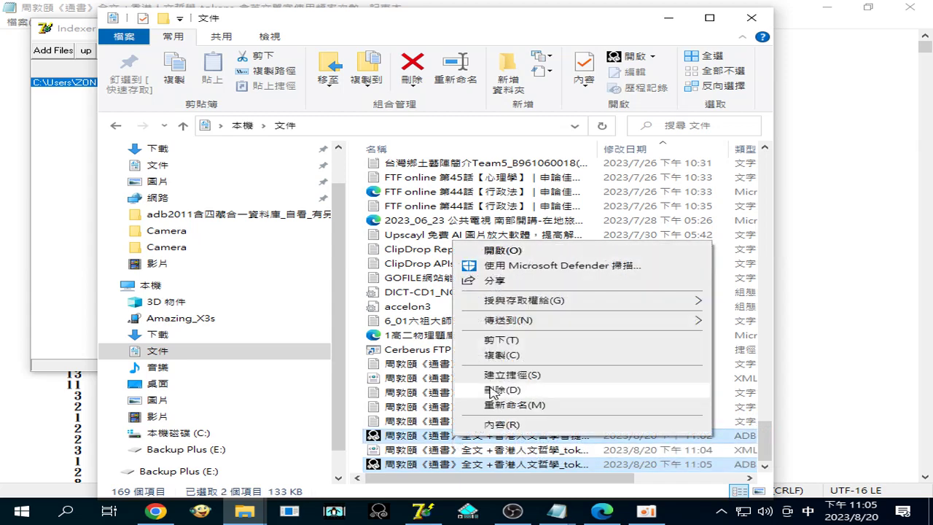
left_click(499, 391)
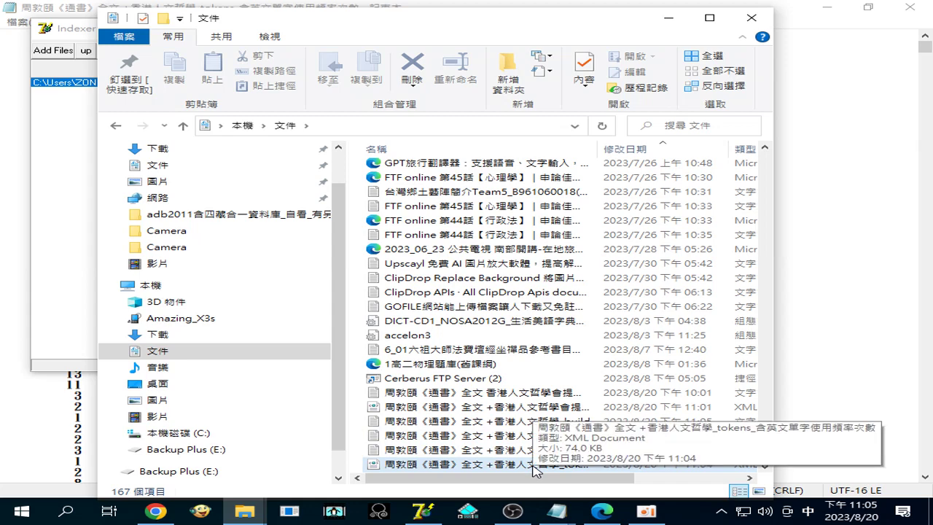
Step: Undo the deletion of the two ADB files in the Documents folder
left_click(530, 451)
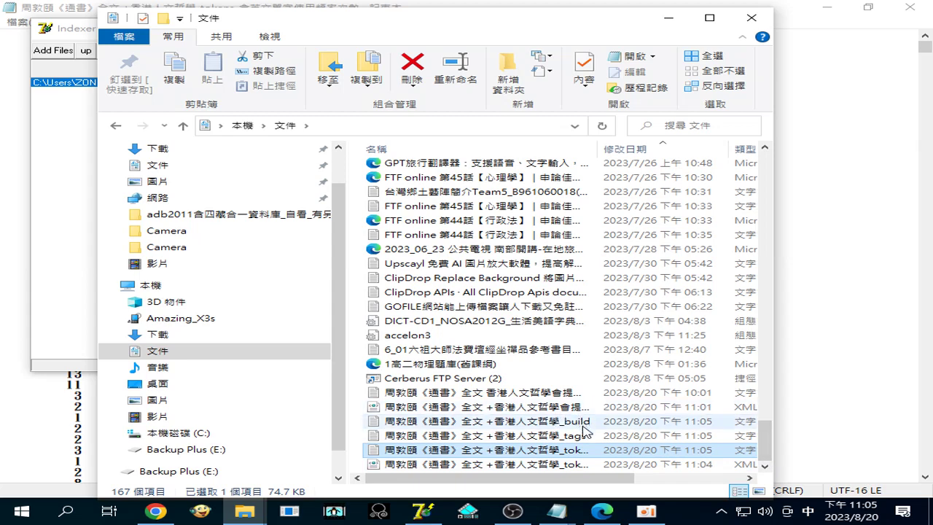
left_click(575, 465)
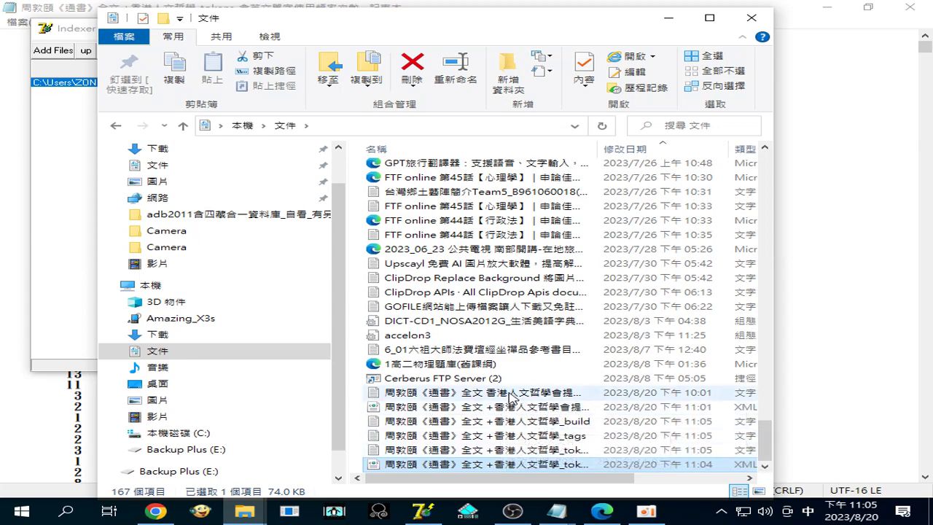
left_click(513, 396)
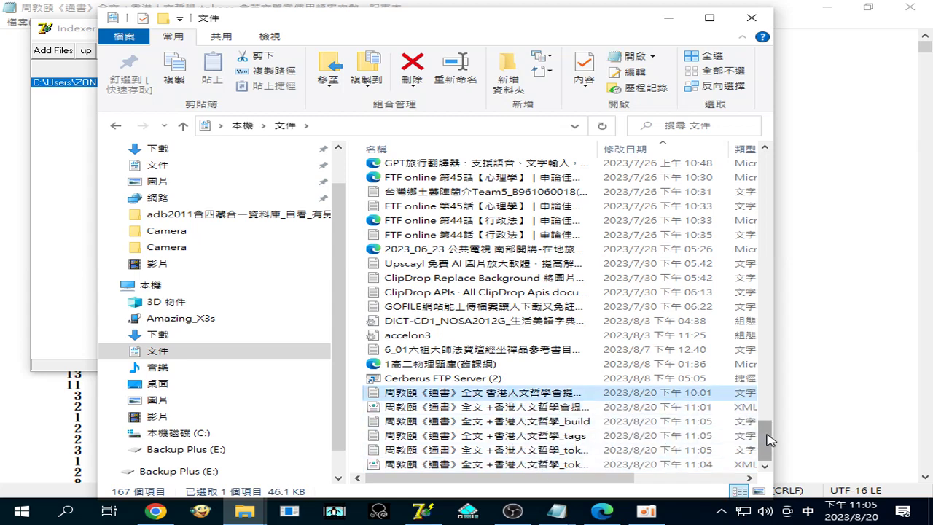
right_click(356, 411)
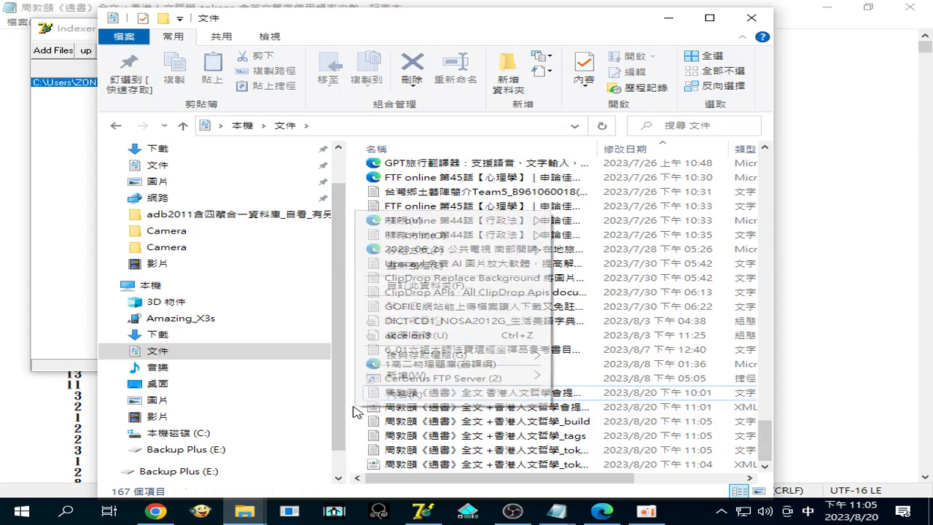
left_click(425, 337)
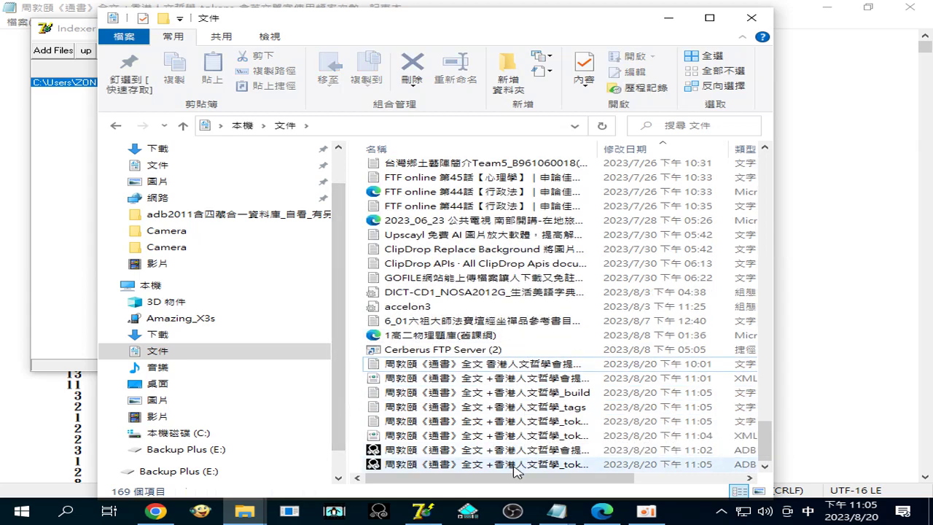
left_click(491, 465)
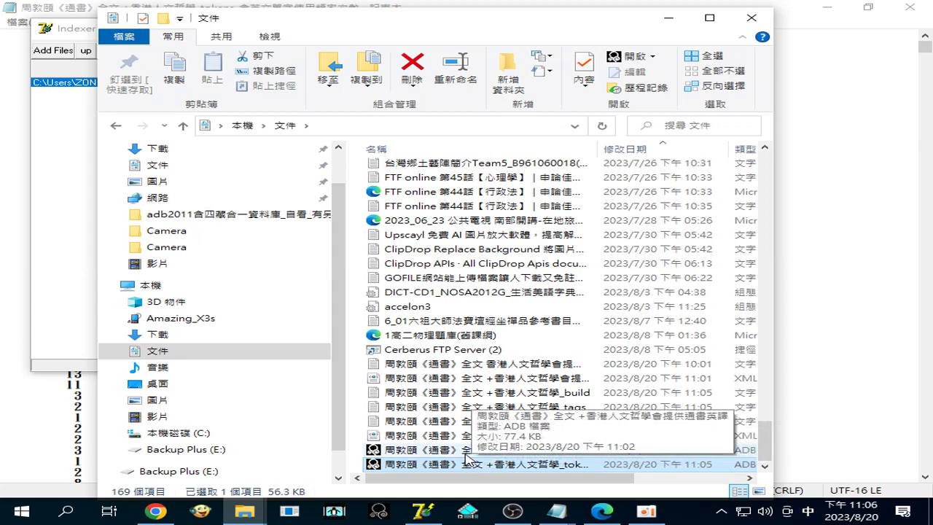
left_click(463, 451)
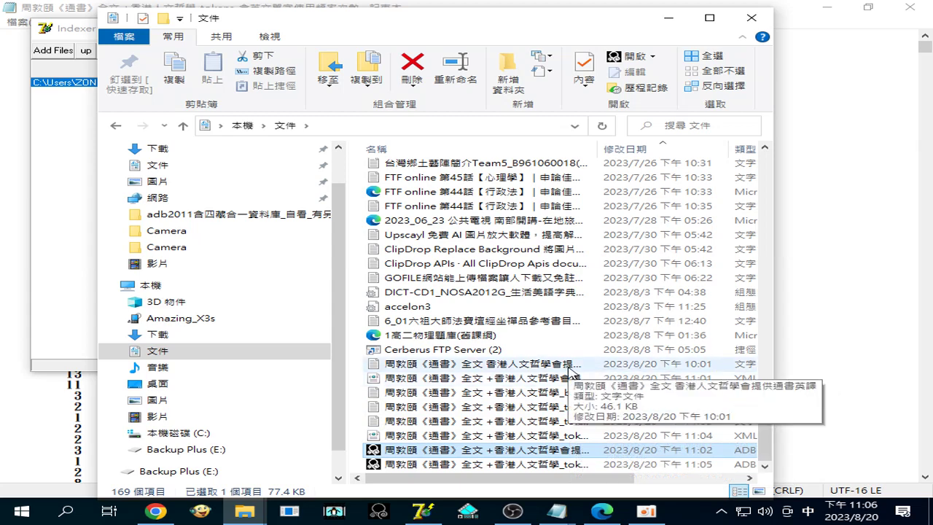
left_click(568, 365)
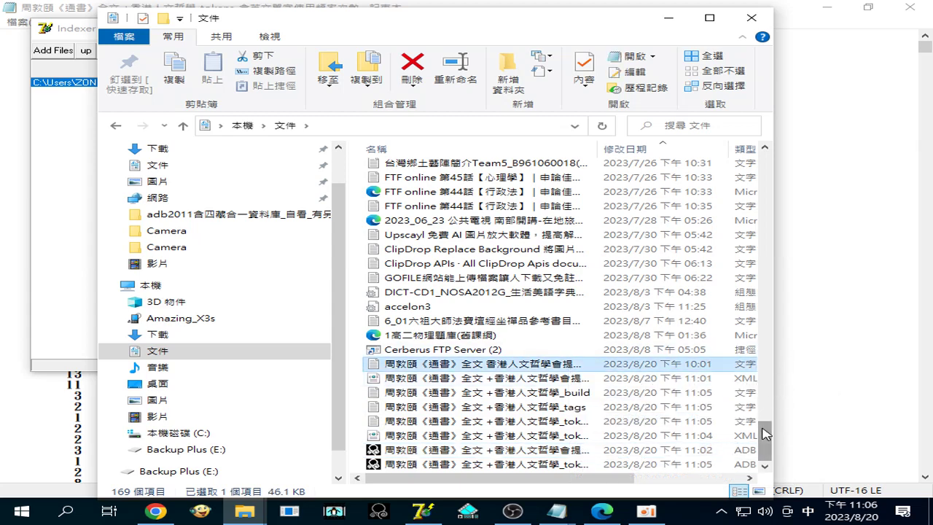
scroll(765, 437, "up", 3)
left_click_drag(764, 332, 763, 472)
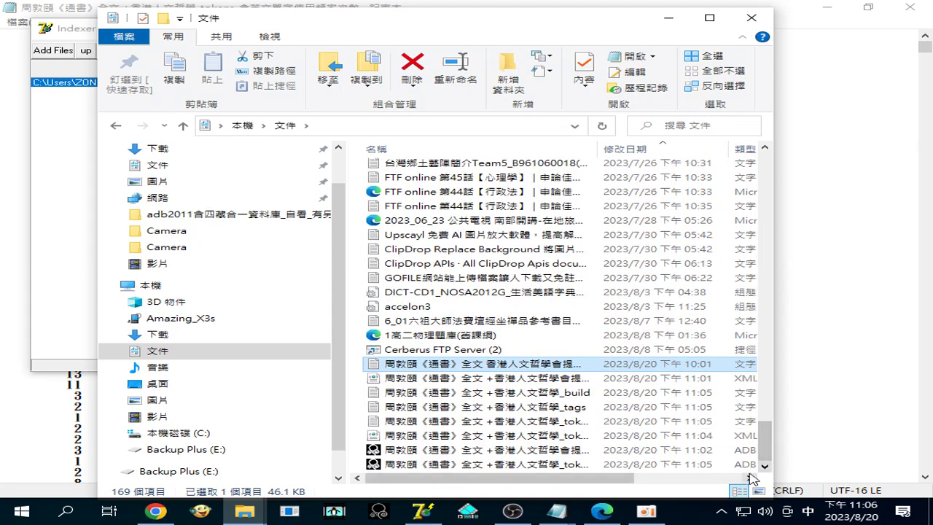
Step: Duplicate the 周敦頤《通書》全文 +香港人文哲學_tokens_含英文單字使用頻率次數 XML file within the Documents folder
right_click(456, 440)
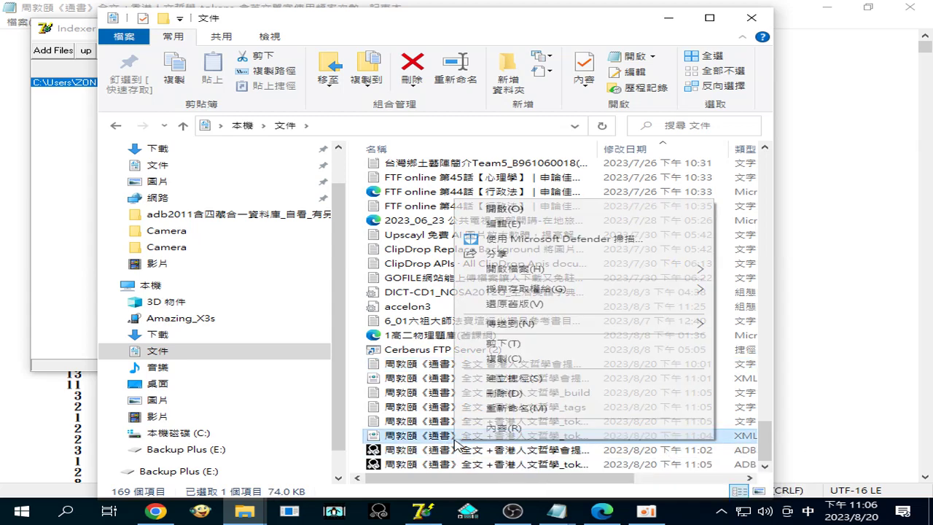
left_click(515, 360)
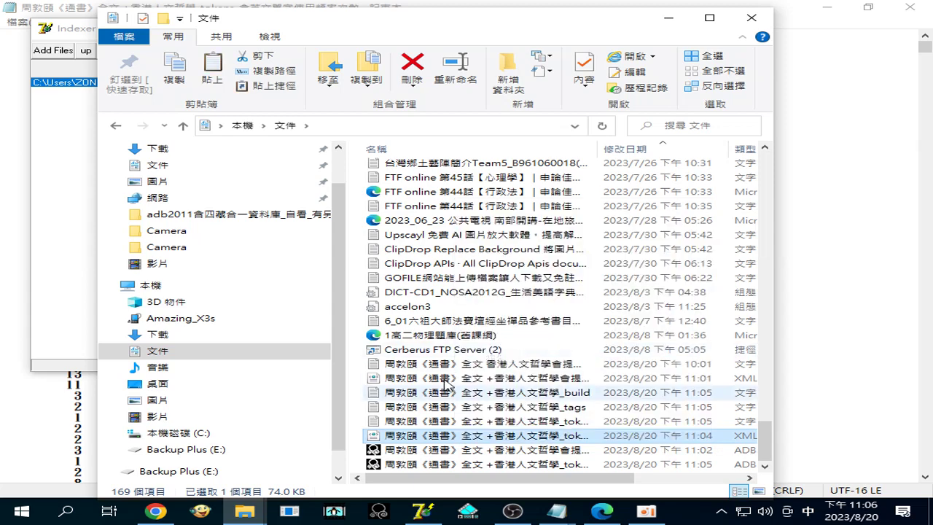
right_click(354, 436)
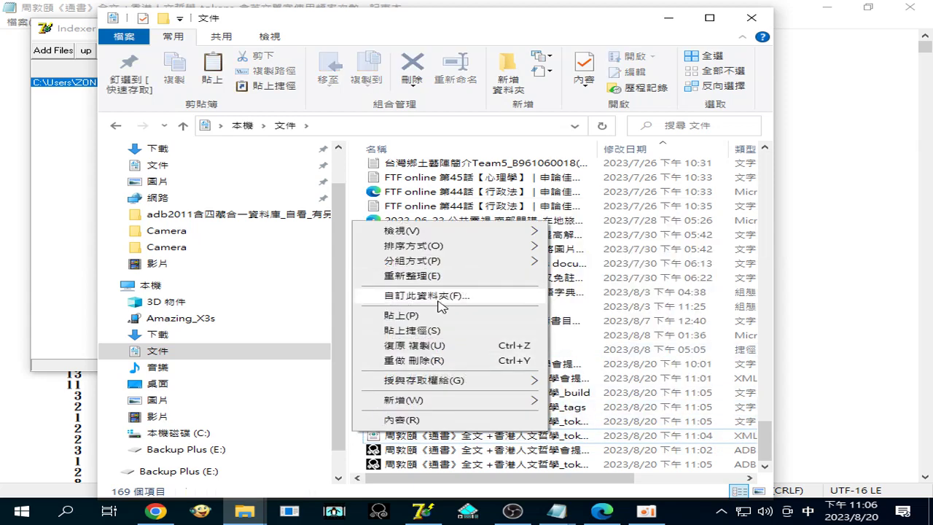
left_click(398, 315)
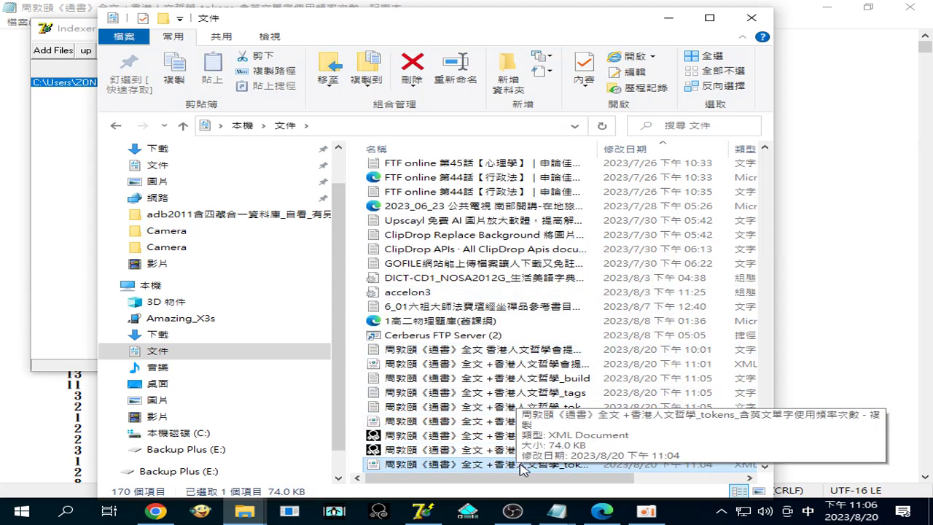
Step: Remove the leading 周敦頤《通書》全文 +香港人文哲學 from the copied XML file's name, leaving _tokens_含英文單字使用頻率次數 - 複製
left_click(499, 466)
left_click(499, 467)
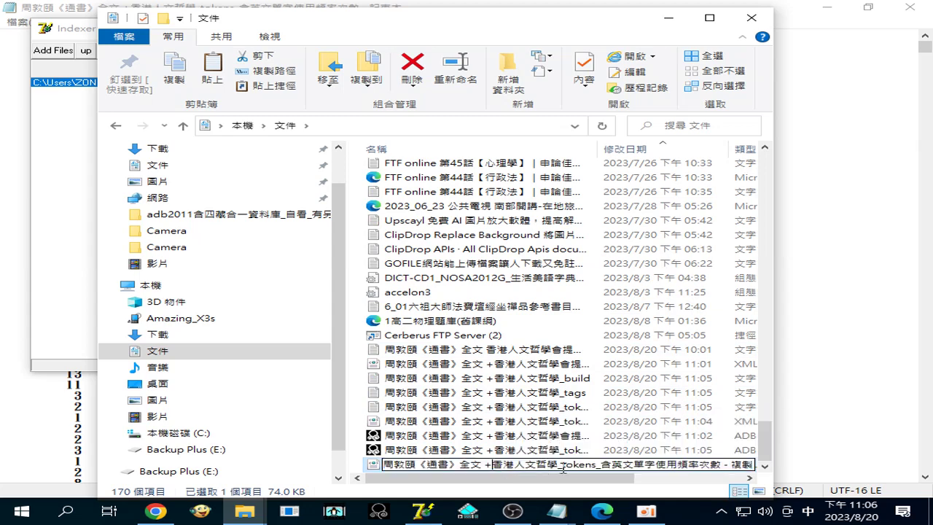
left_click_drag(554, 467, 332, 465)
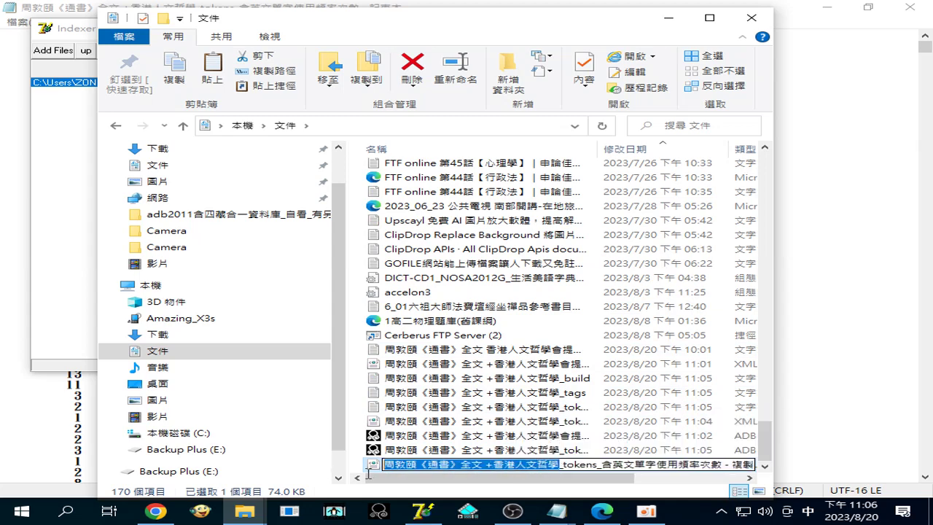
key("Delete")
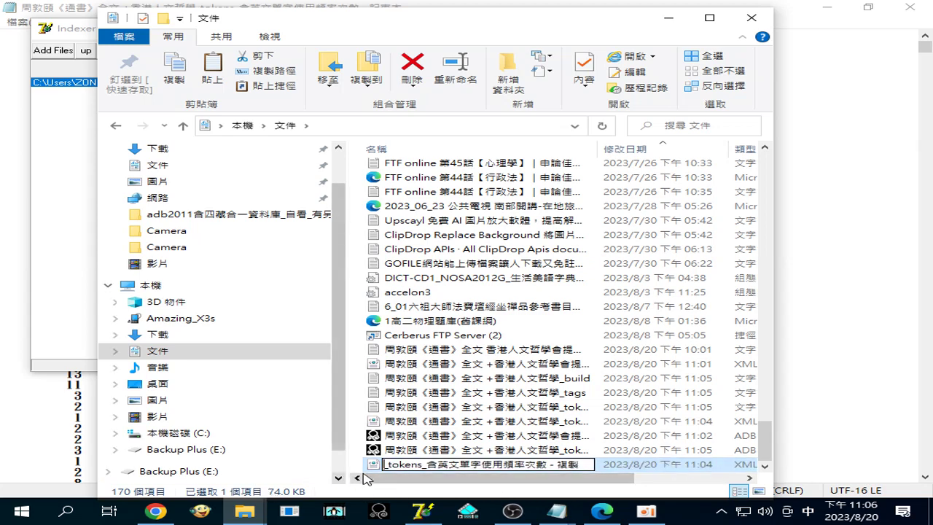
left_click(376, 468)
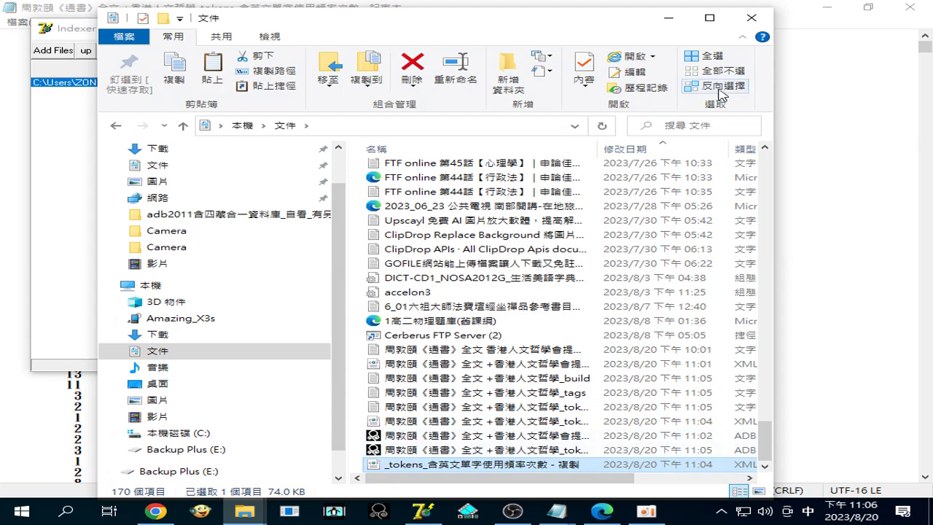
Step: Switch to Indexer, load the _tokens_含英文單字使用頻率次數 - 複製 XML file and build its ADB database
left_click(423, 511)
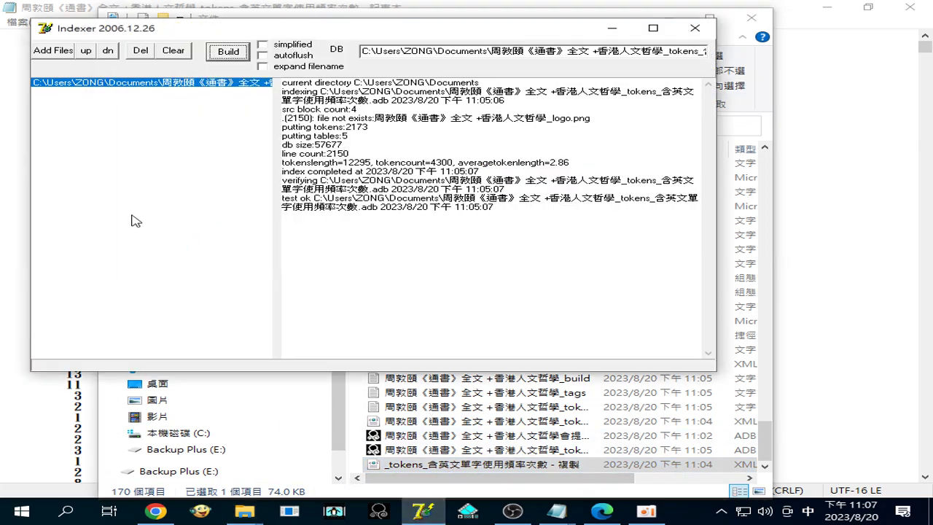
left_click(63, 51)
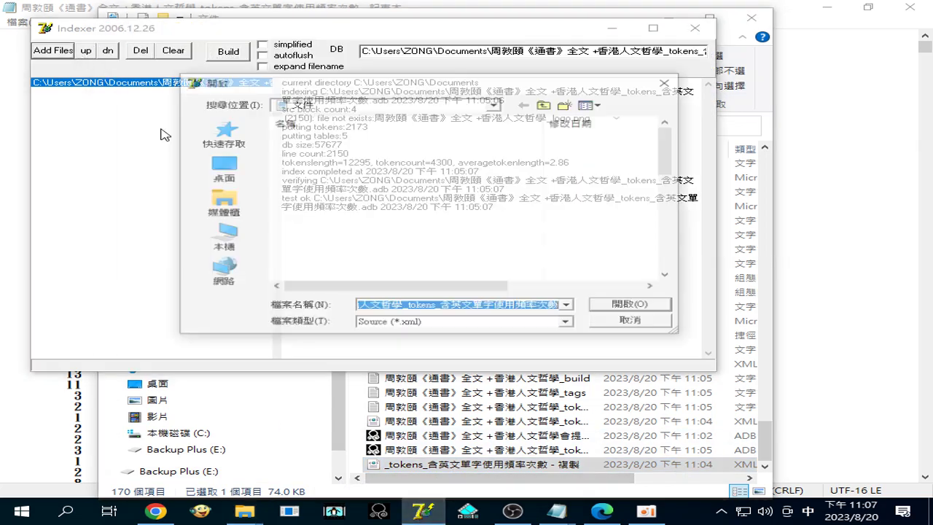
left_click(347, 141)
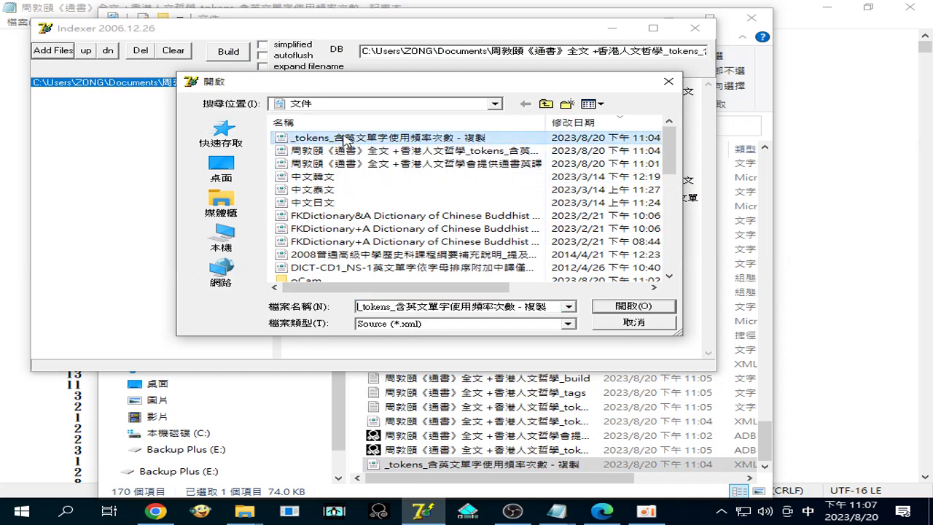
double_click(347, 142)
left_click(232, 52)
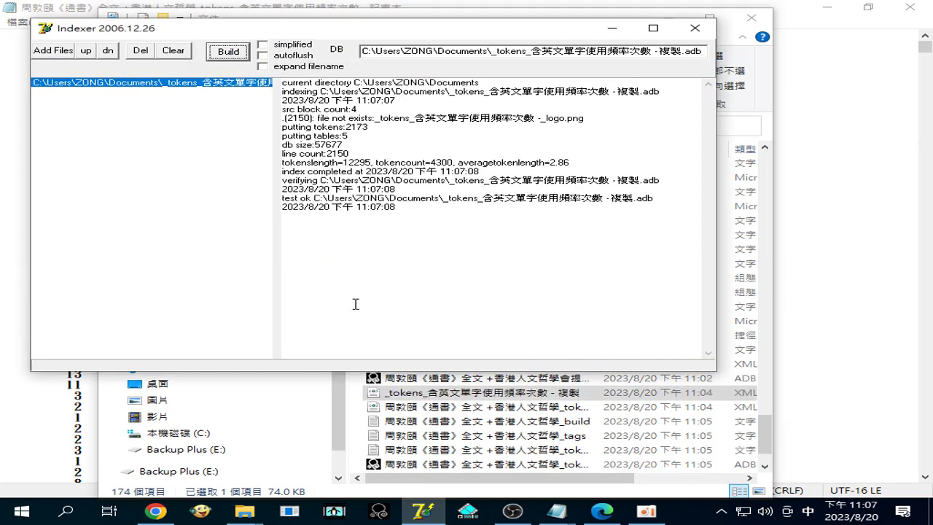
left_click(484, 394)
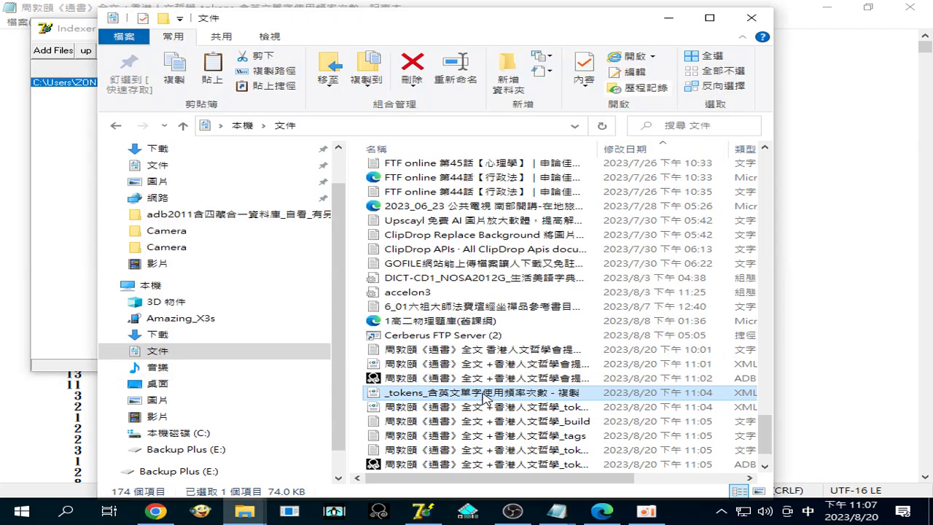
left_click(551, 452)
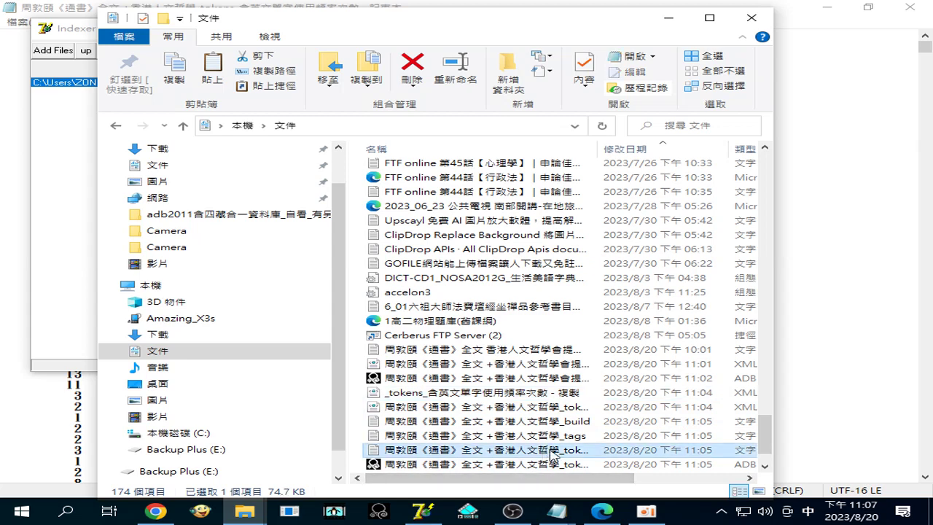
left_click(550, 450)
left_click(551, 449)
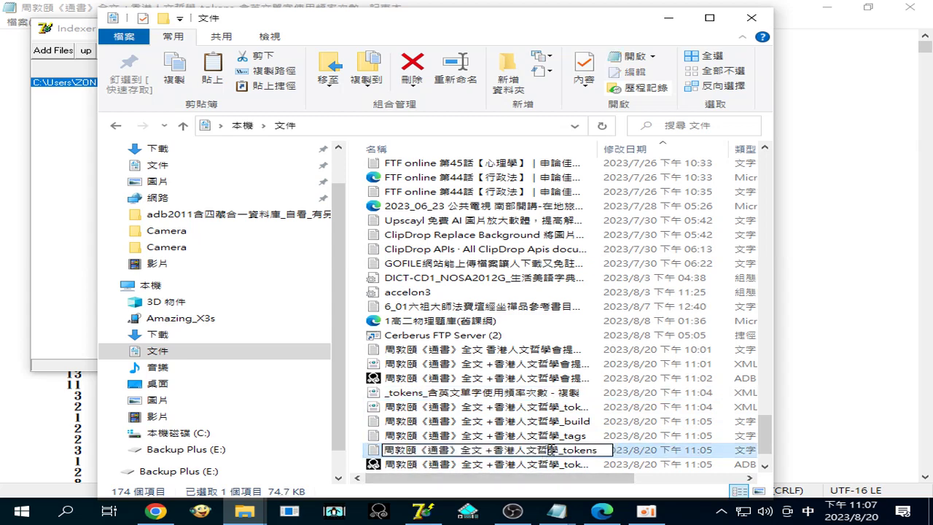
left_click(378, 456)
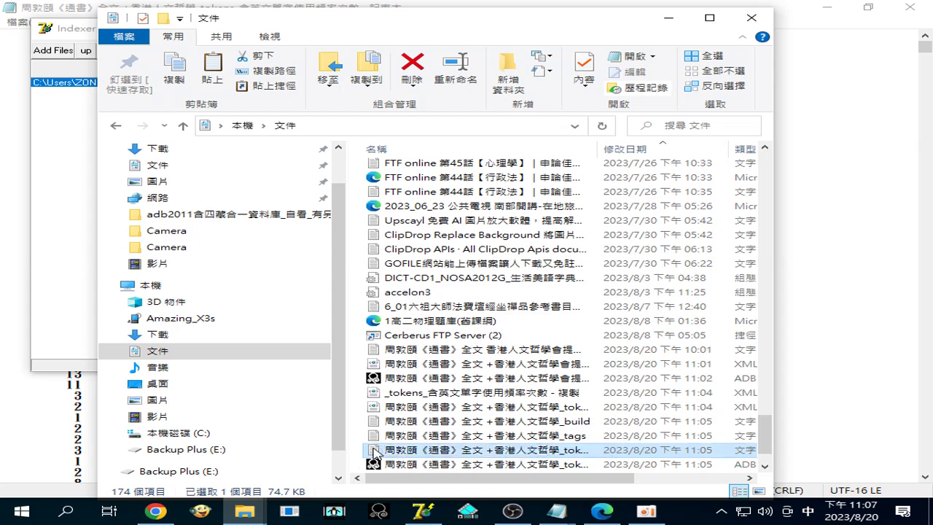
left_click(531, 409)
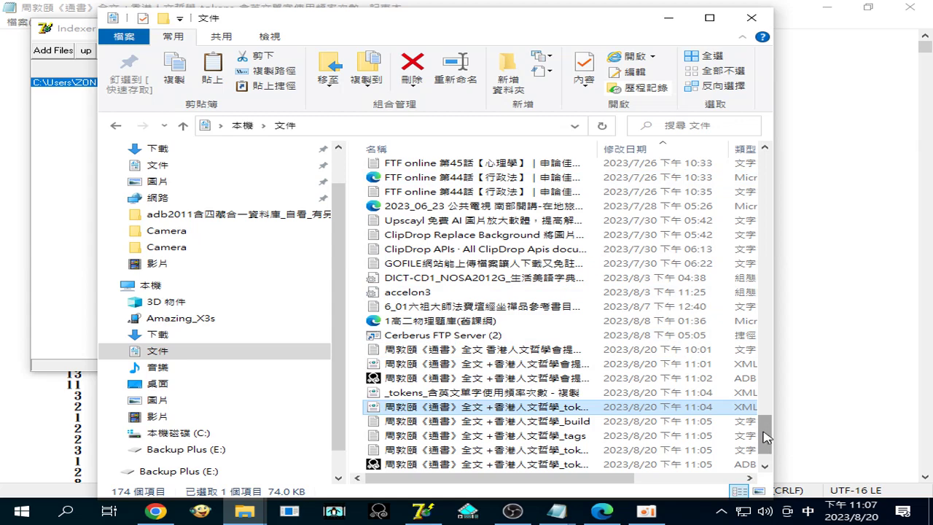
Step: Open the _tokens_含英文單字使用頻率次數 -_tokens text file from the Documents folder in Notepad and maximize its window
left_click_drag(770, 440, 772, 448)
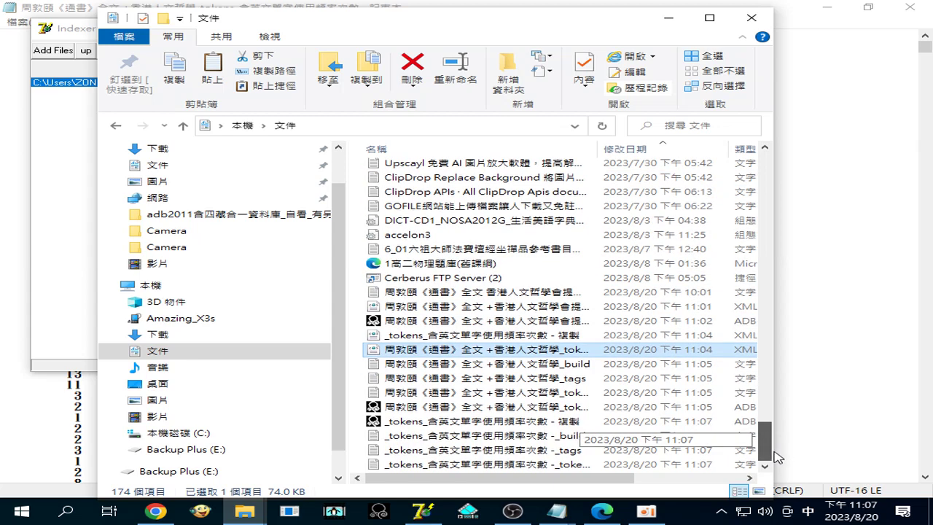
left_click(528, 464)
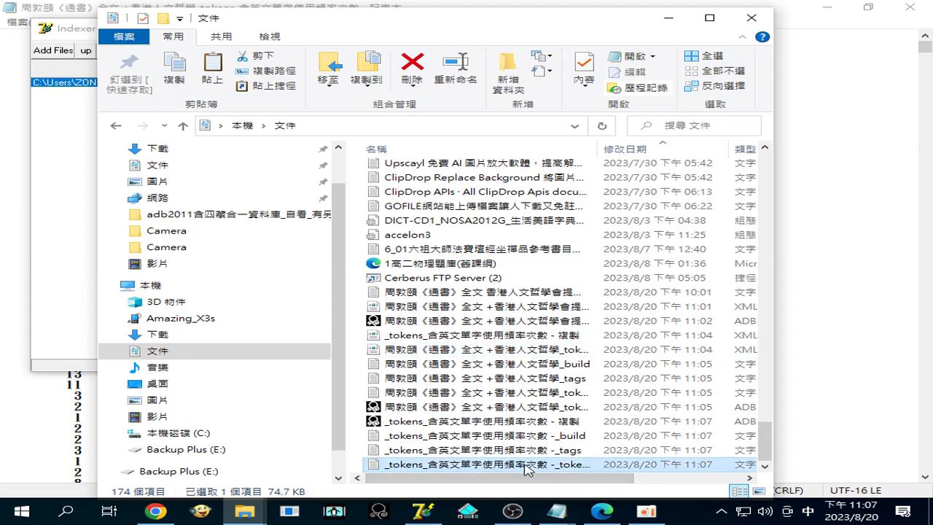
right_click(508, 466)
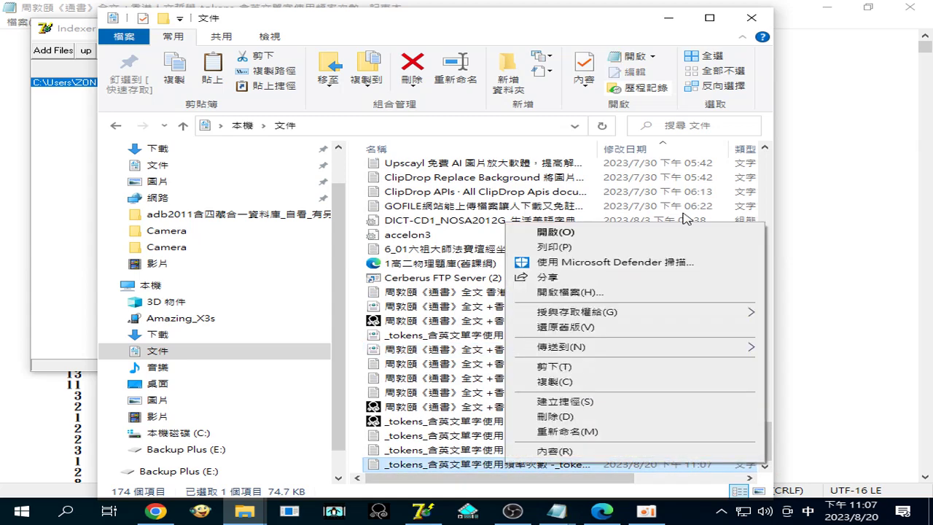
left_click(619, 292)
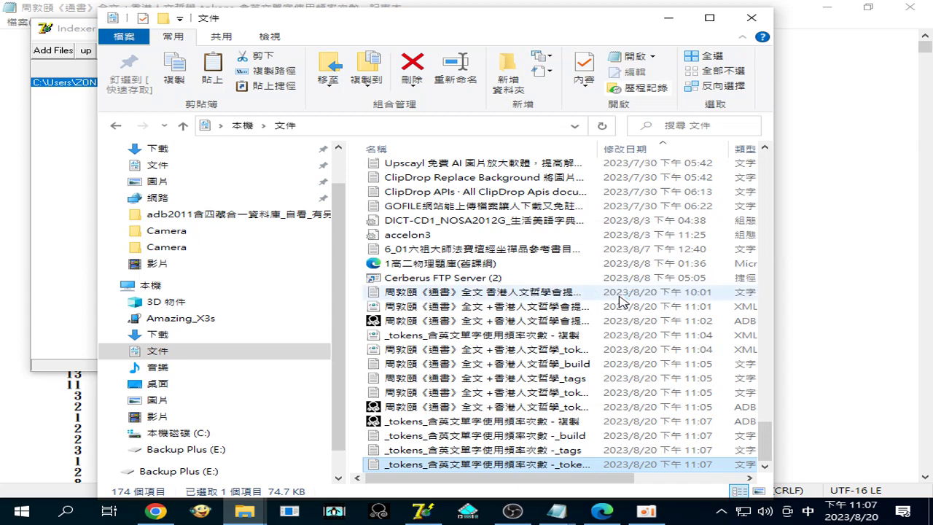
left_click(508, 335)
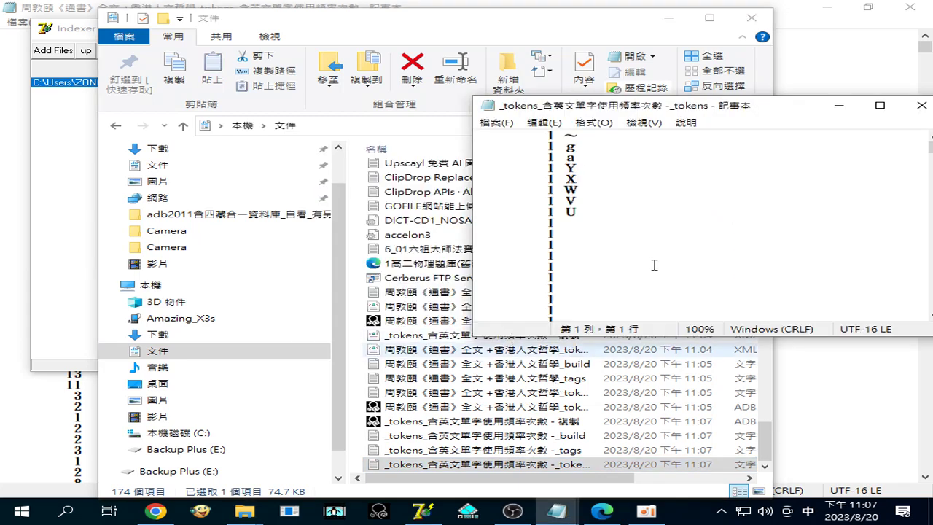
left_click(880, 105)
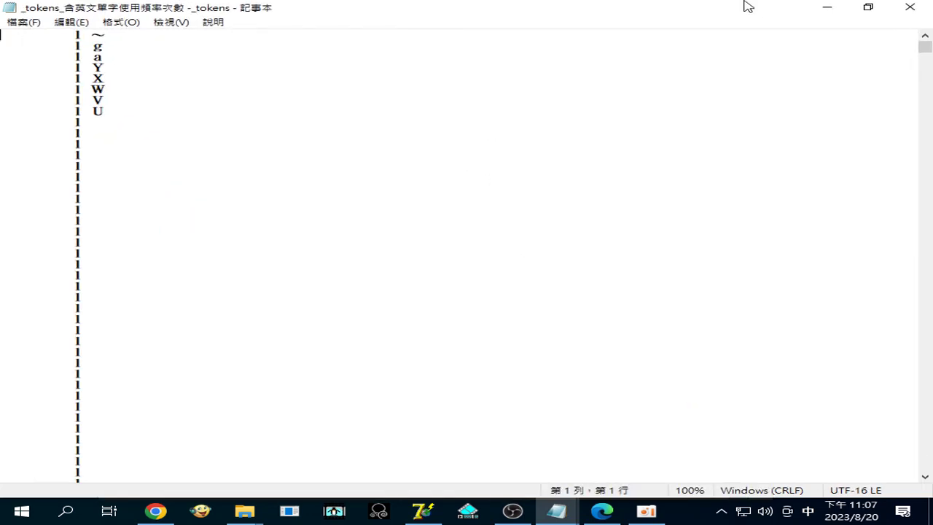
Step: Select the token lines from the end of the list up to the differed entry
left_click_drag(923, 51, 927, 467)
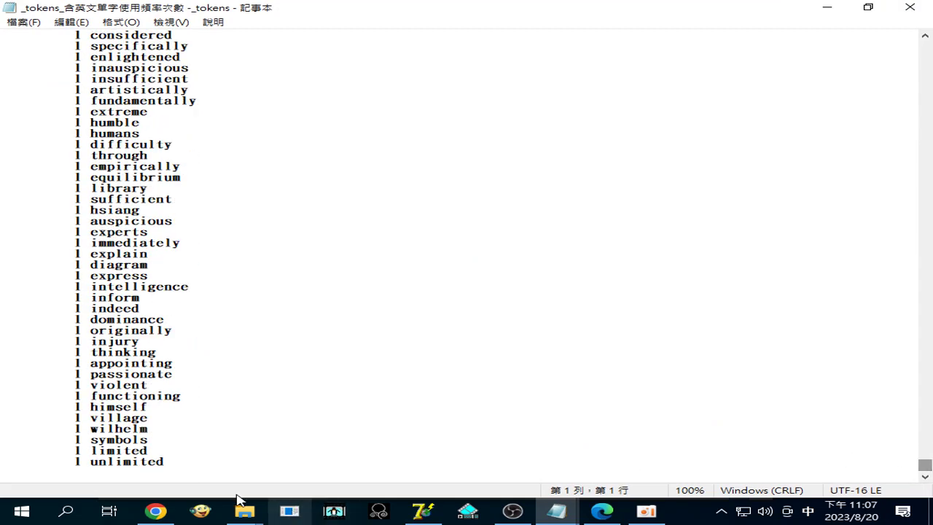
left_click_drag(234, 465, 432, 3)
left_click_drag(642, 3, 729, 30)
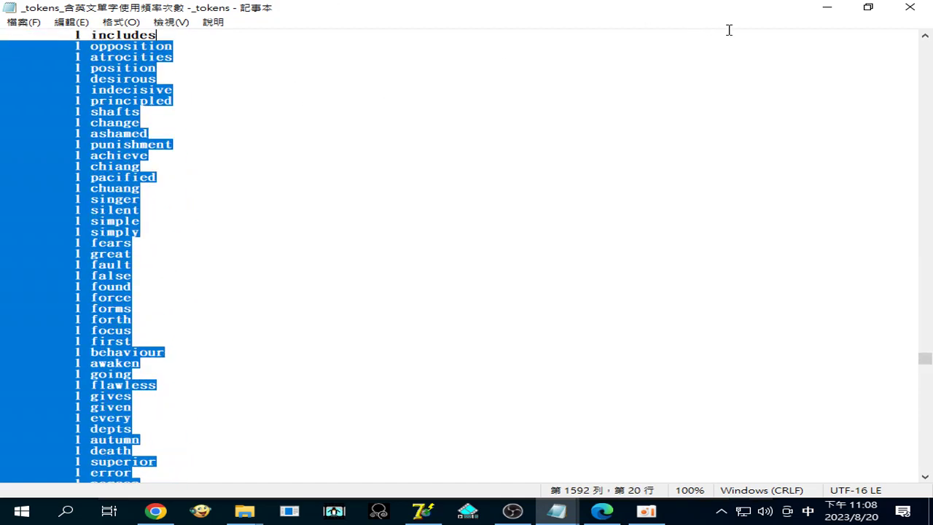
left_click_drag(822, 31, 3, 35)
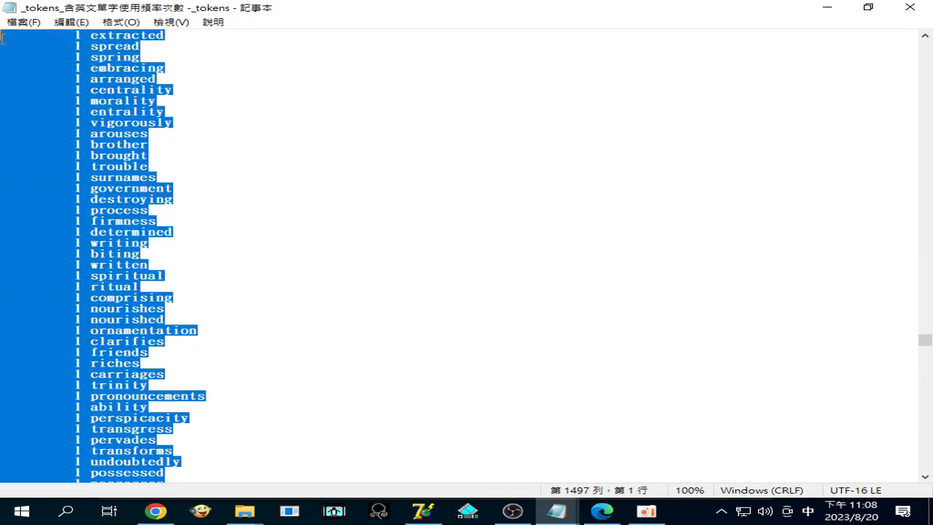
left_click_drag(747, 35, 732, 3)
left_click_drag(789, 4, 420, 421)
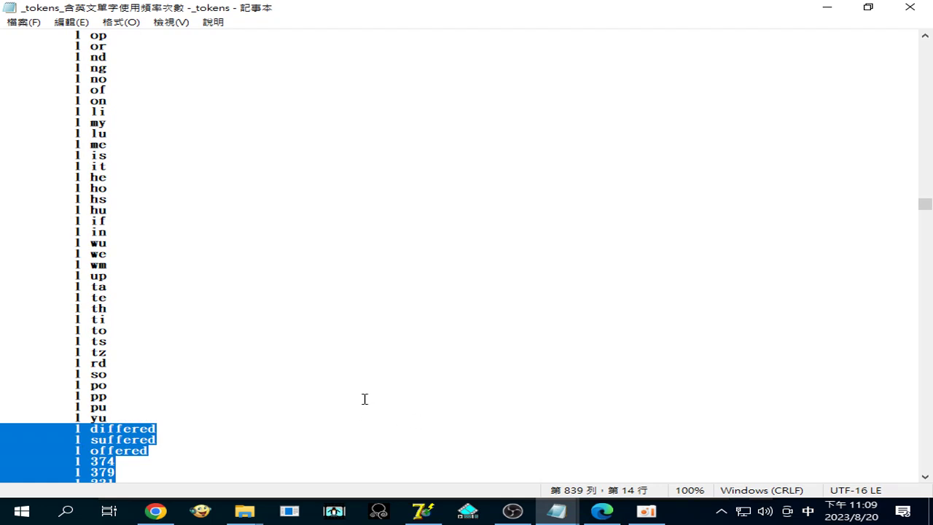
Step: Extend the selection upward through the two-letter tokens so it begins at the do entry
scroll(350, 399, "up", 3)
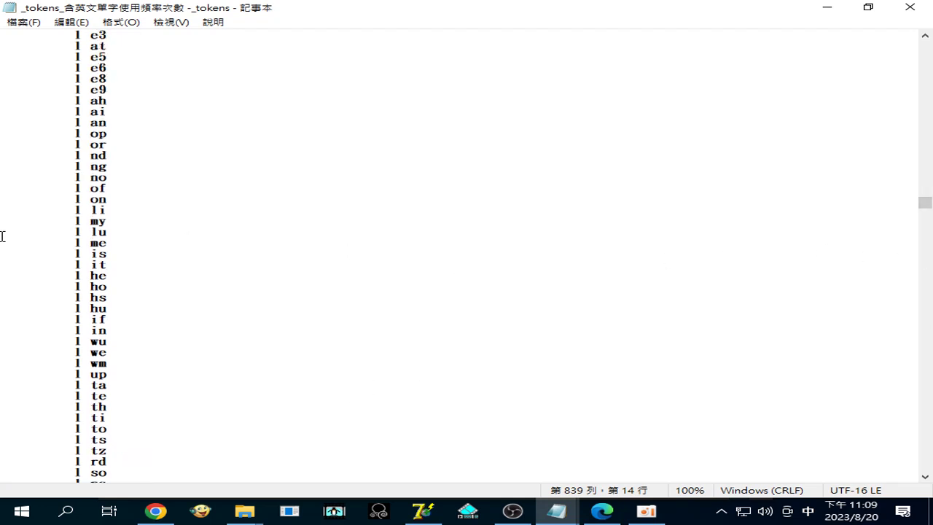
left_click(5, 100, "shift")
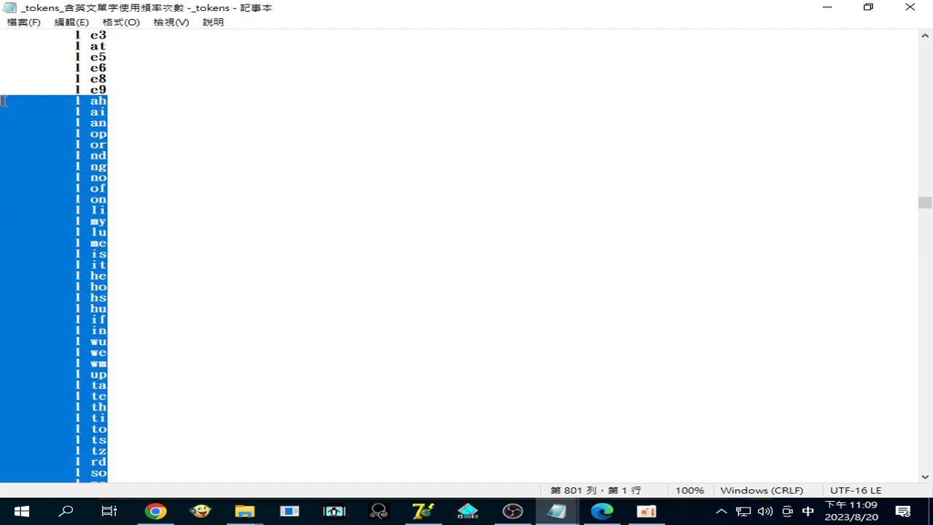
scroll(398, 121, "up", 3)
scroll(240, 233, "up", 1)
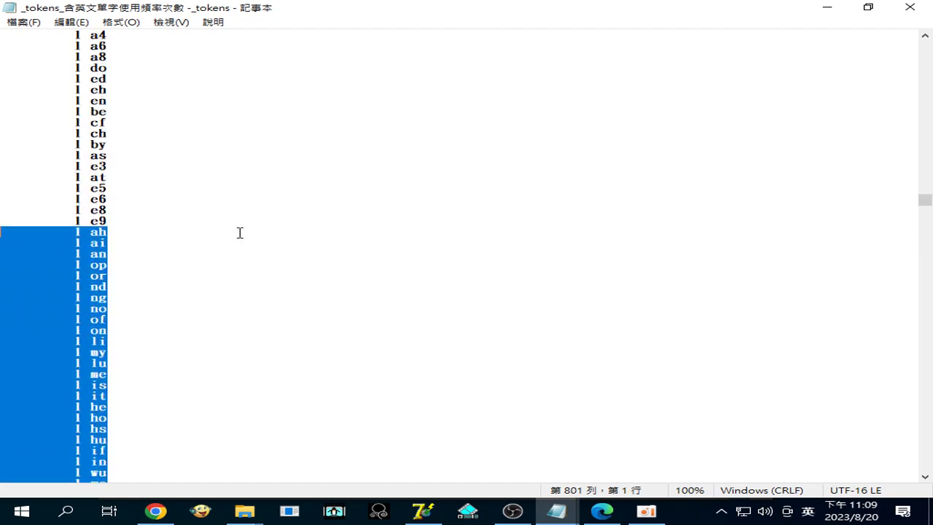
scroll(240, 231, "up", 1)
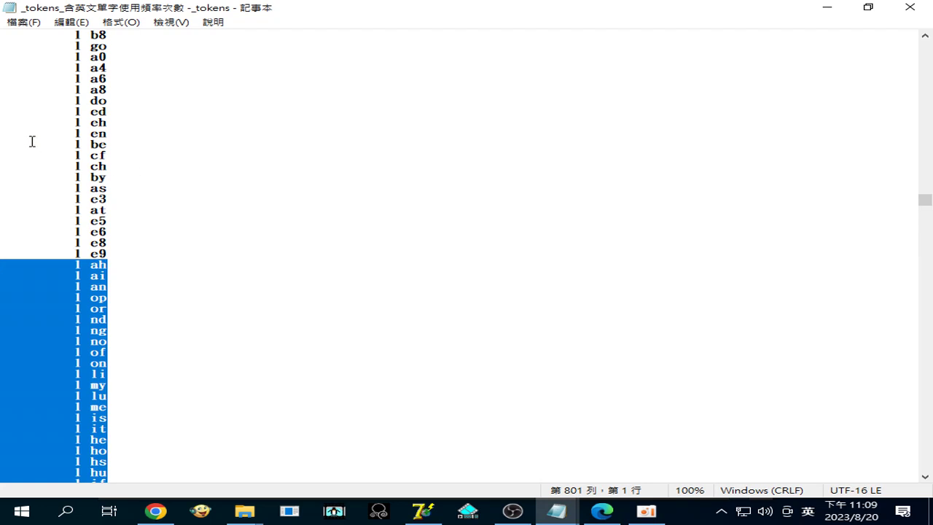
left_click(3, 102, "shift")
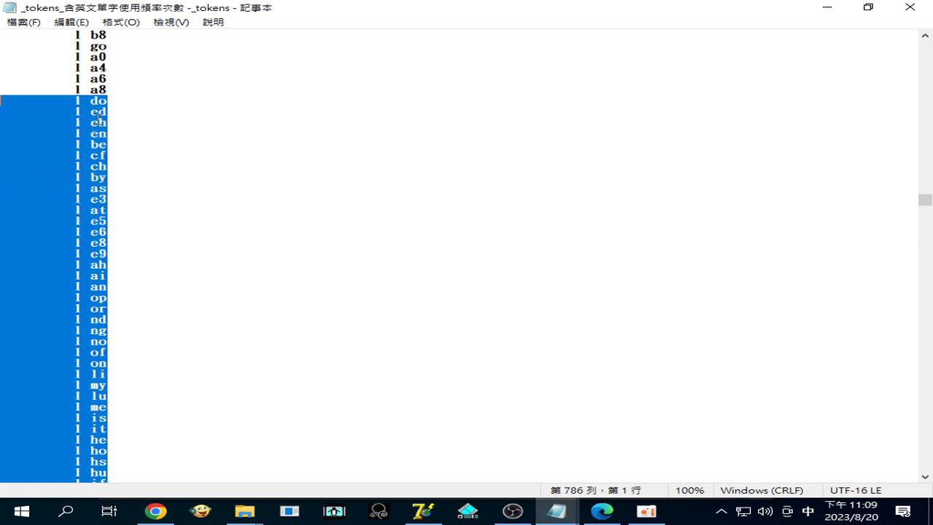
Step: Check the entries above the selection and copy the selected token lines from do to the end of the list
scroll(261, 126, "up", 3)
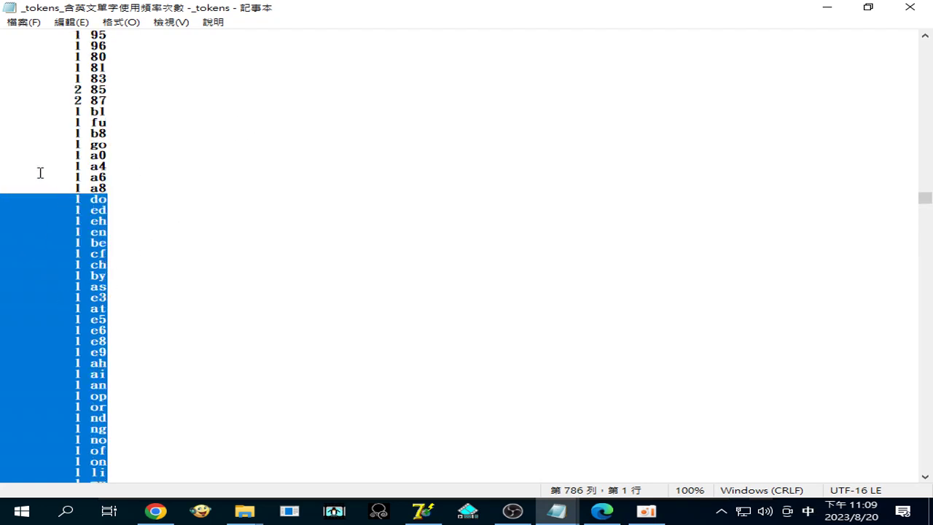
scroll(115, 121, "up", 8)
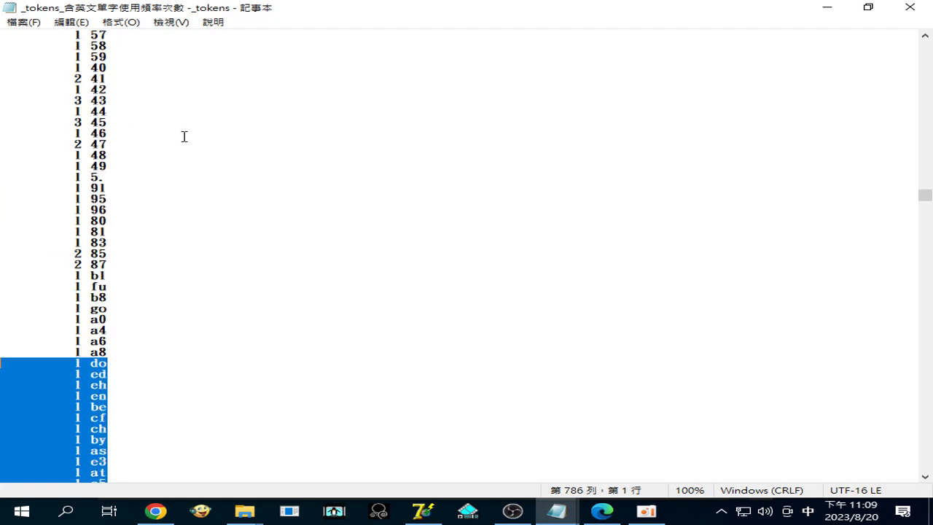
scroll(176, 145, "up", 3)
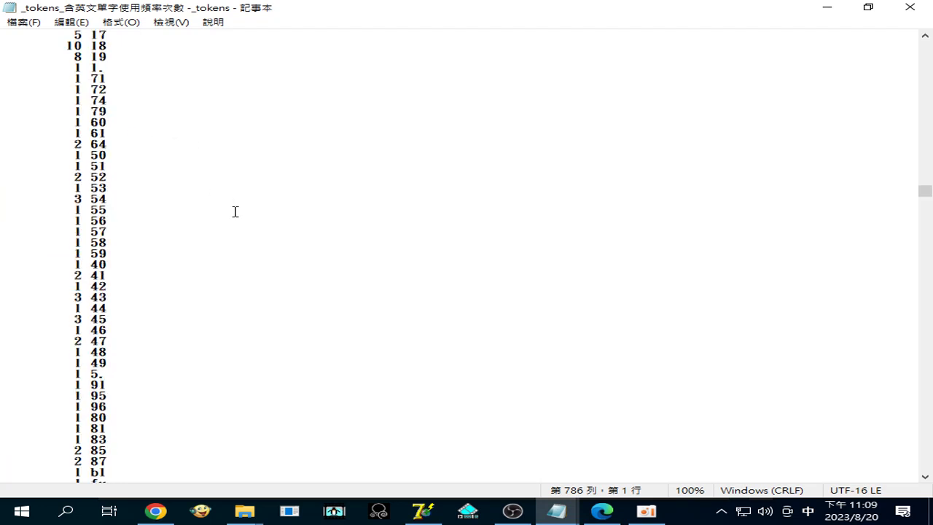
scroll(235, 215, "down", 8)
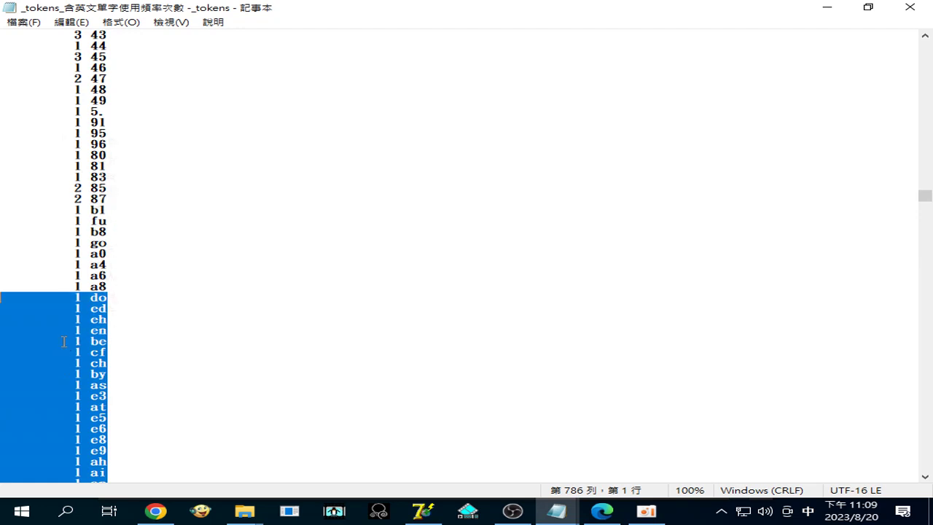
right_click(64, 342)
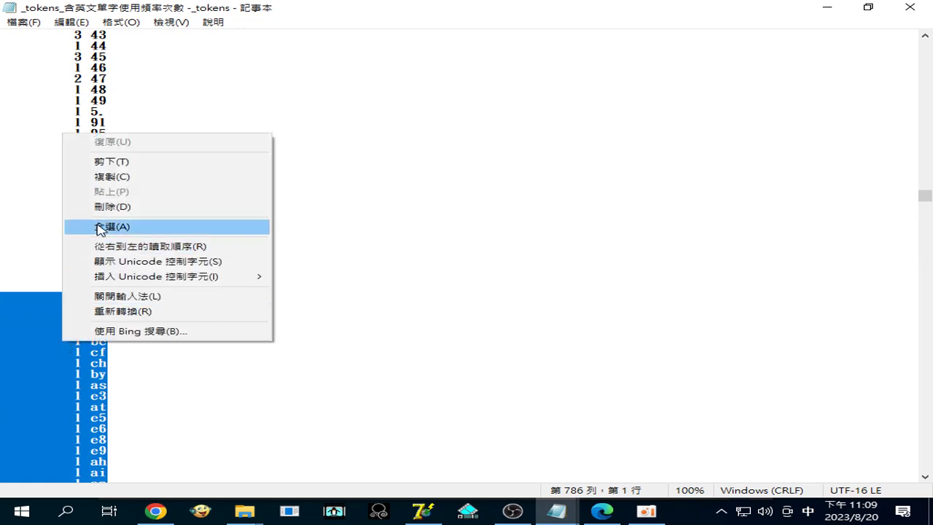
left_click(101, 177)
left_click(21, 512)
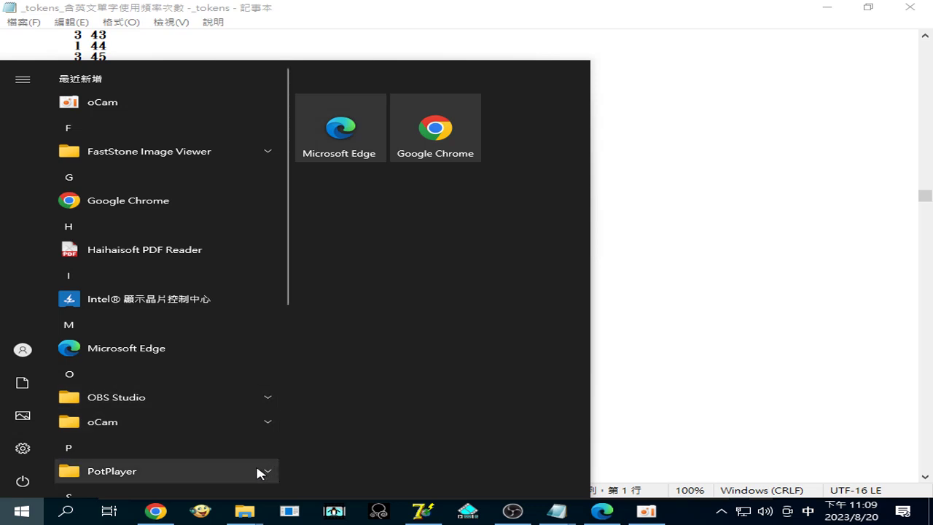
left_click(289, 327)
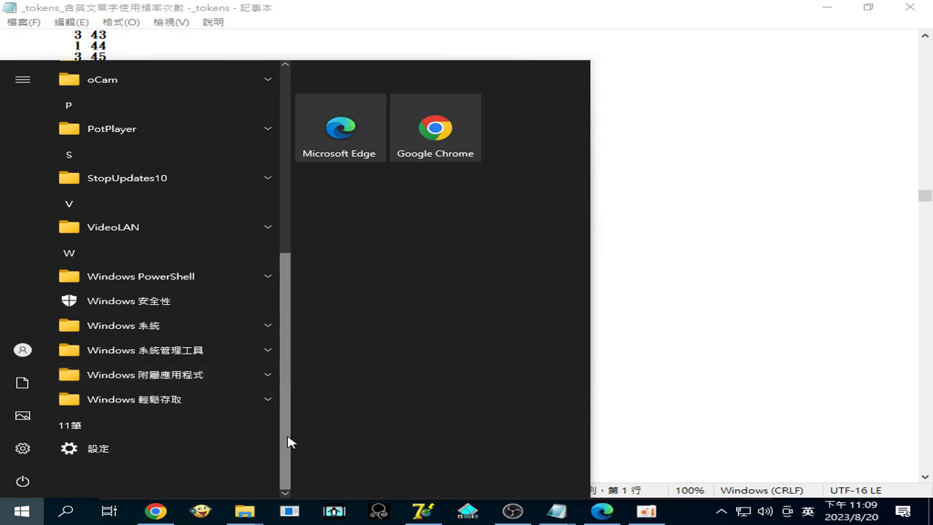
left_click(180, 380)
scroll(145, 448, "down", 1)
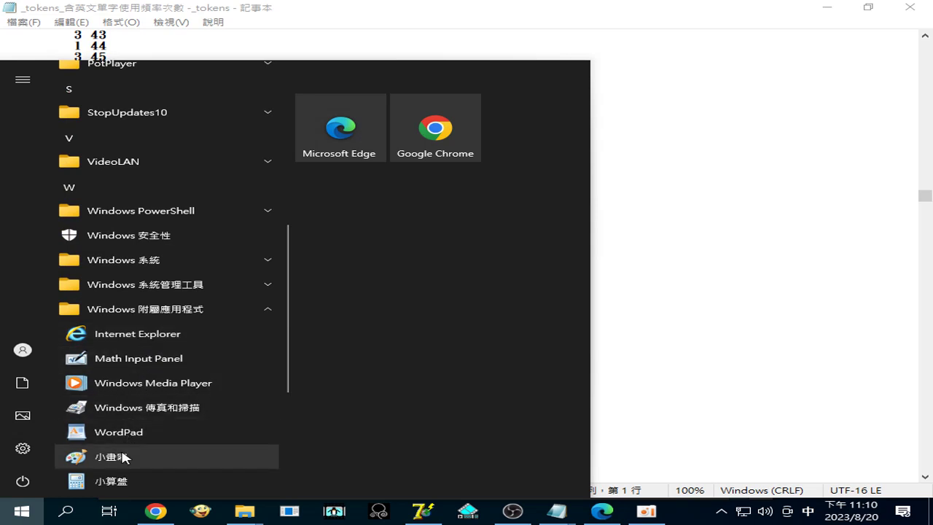
scroll(124, 454, "down", 2)
scroll(125, 467, "down", 2)
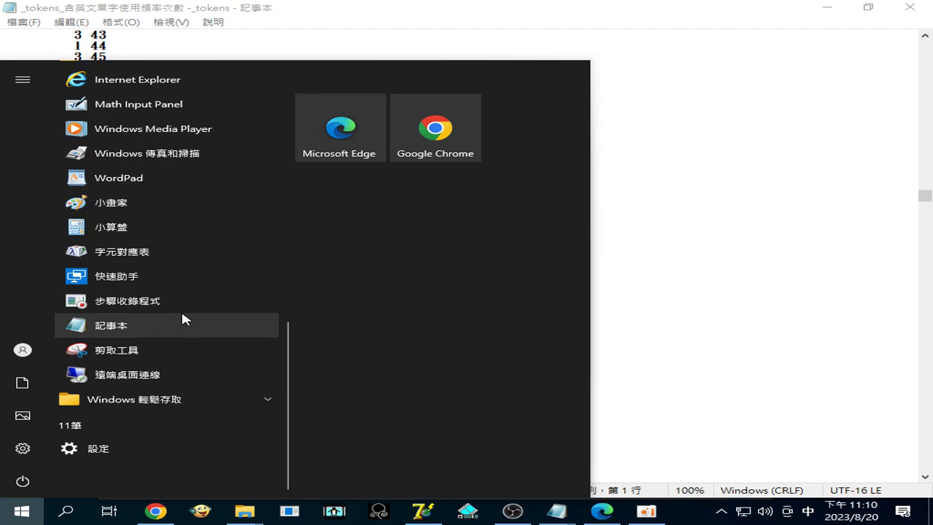
scroll(174, 301, "up", 3)
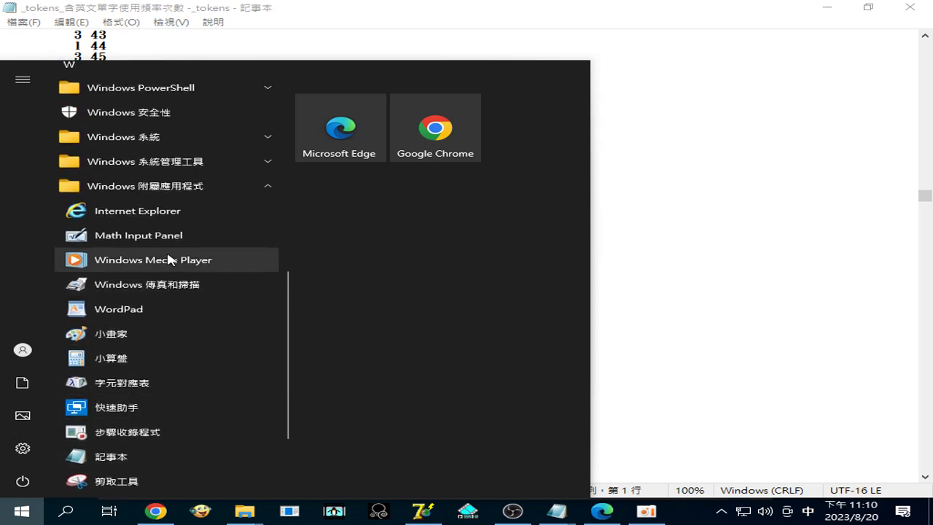
scroll(167, 197, "up", 3)
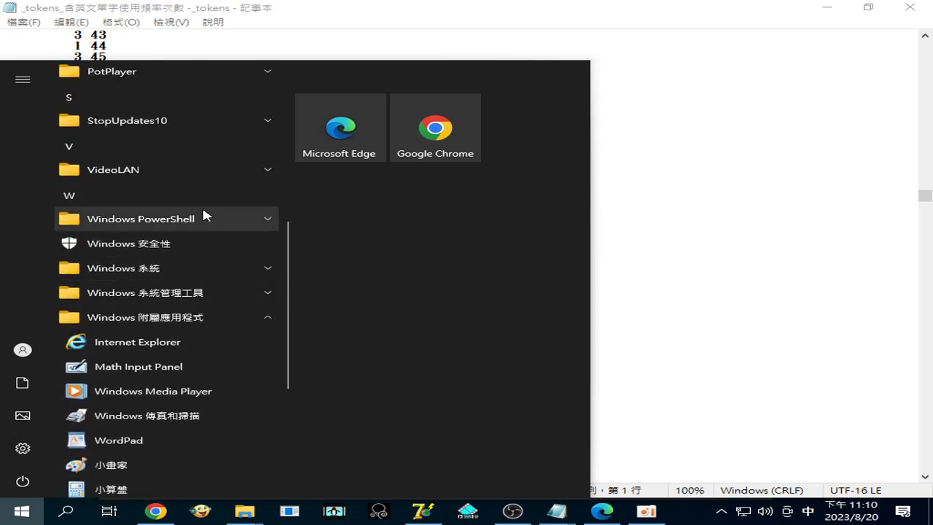
scroll(201, 208, "up", 3)
scroll(199, 213, "up", 3)
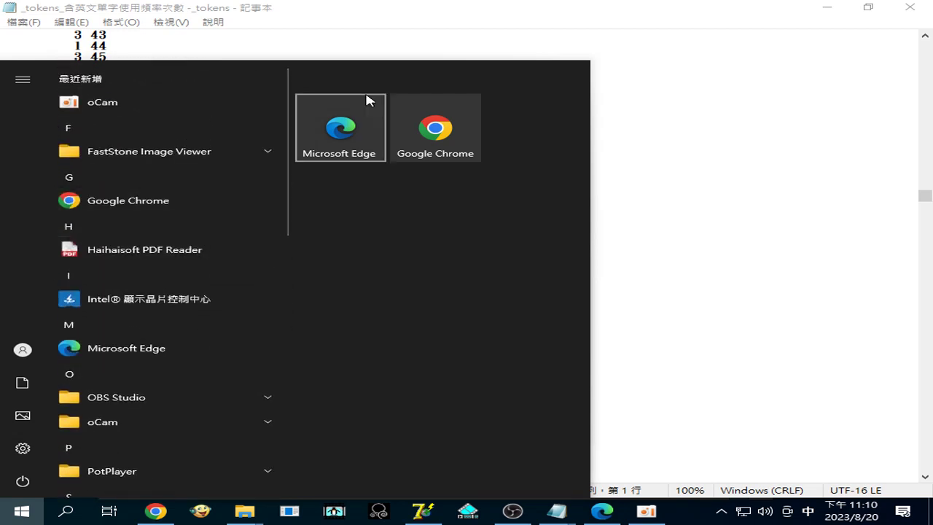
left_click(751, 139)
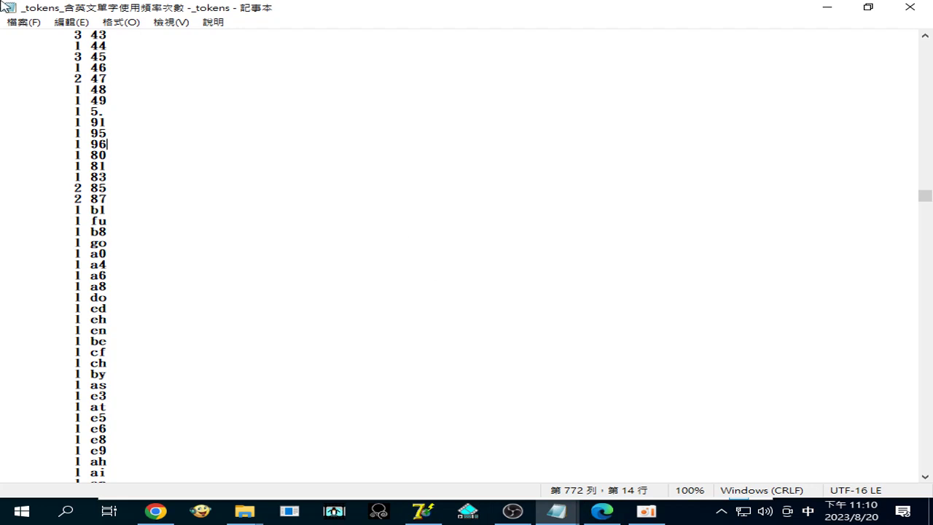
Step: Create a new blank Notepad document and paste the copied token lines into it
left_click(16, 20)
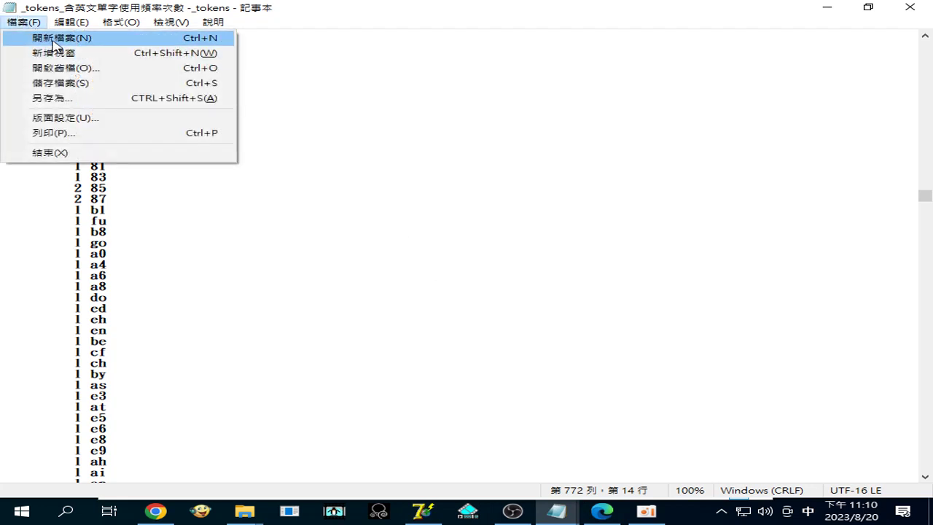
left_click(51, 37)
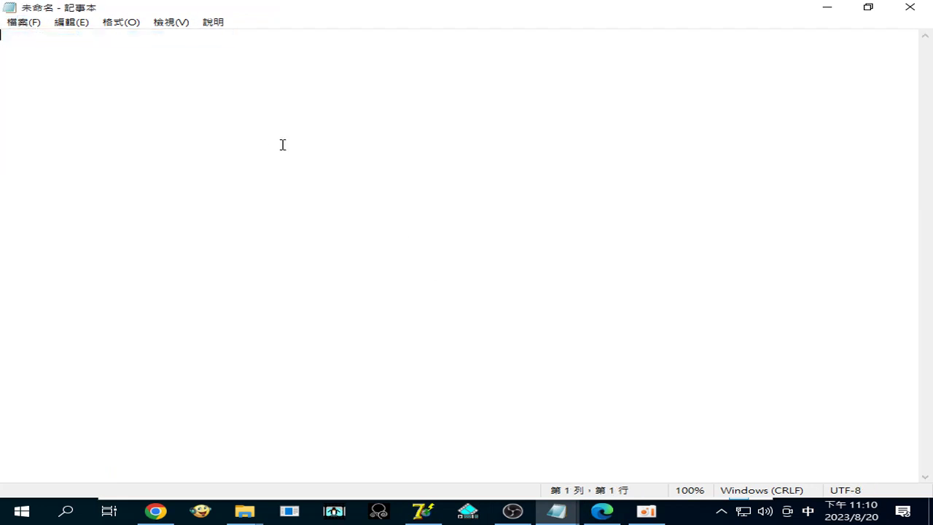
right_click(355, 237)
left_click(371, 293)
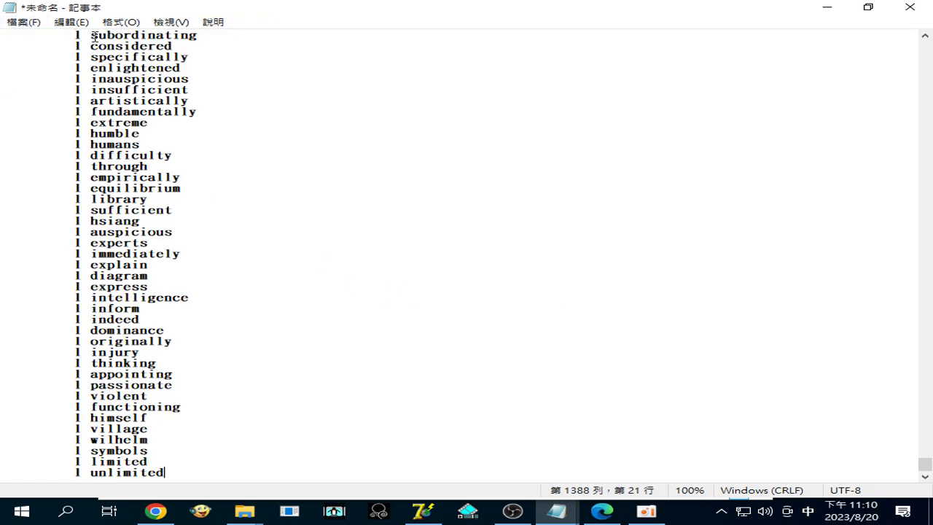
Step: Copy the leading spaces and count 1 before subordinating, and replace every occurrence of that prefix in the document with nothing
left_click_drag(90, 35, 2, 408)
right_click(25, 399)
left_click(69, 236)
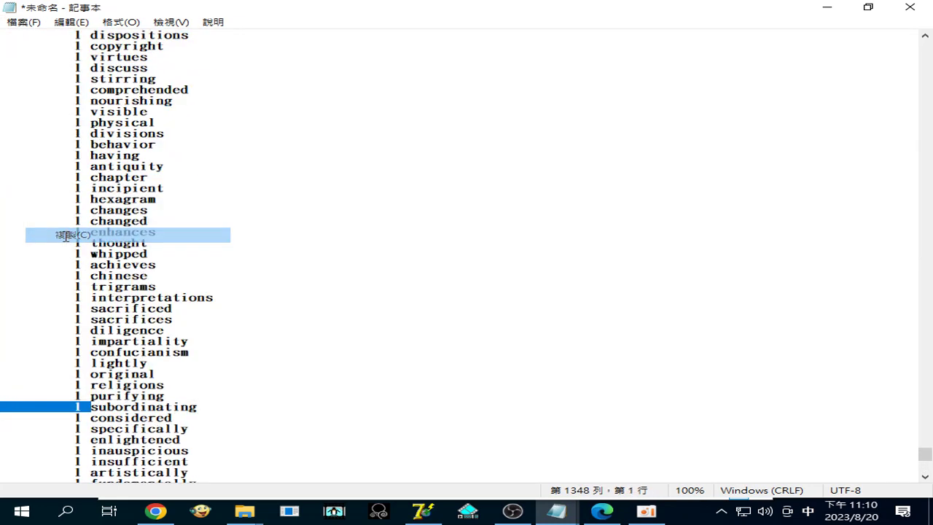
left_click(69, 22)
left_click(124, 185)
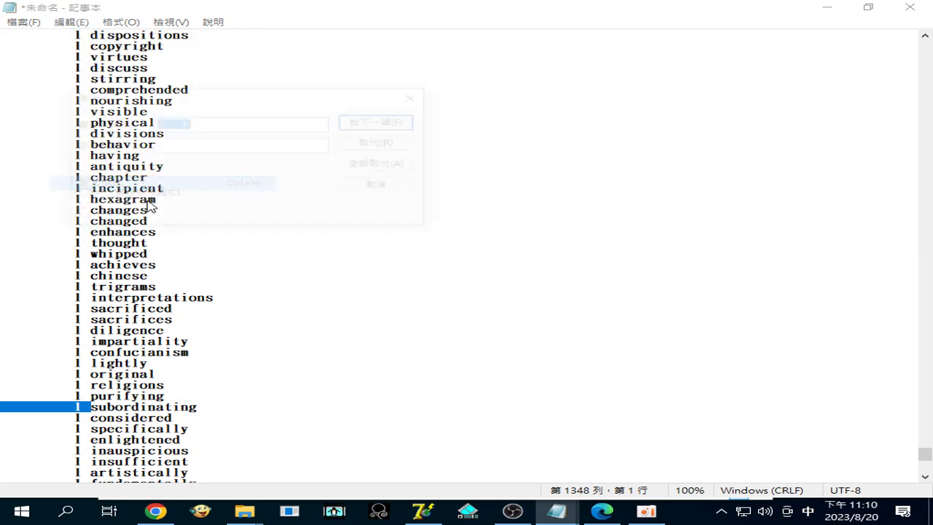
right_click(211, 128)
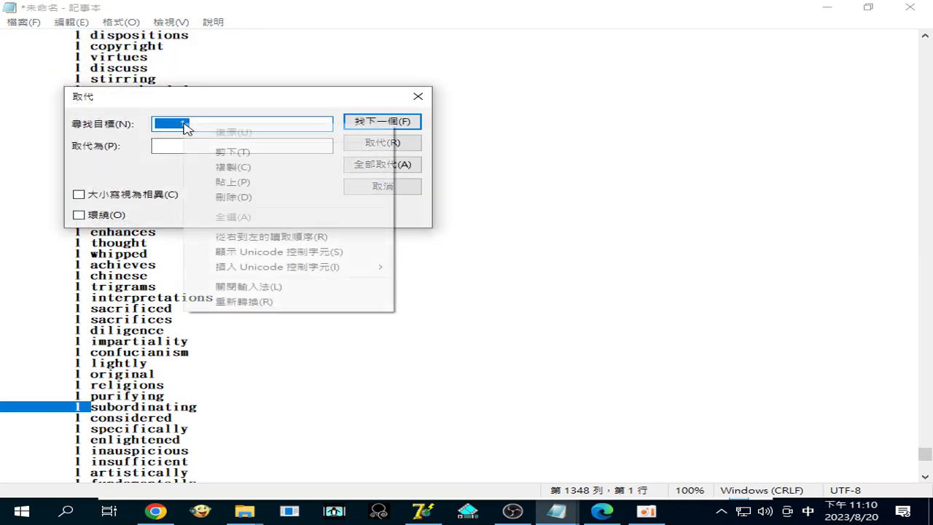
left_click(232, 182)
left_click(394, 164)
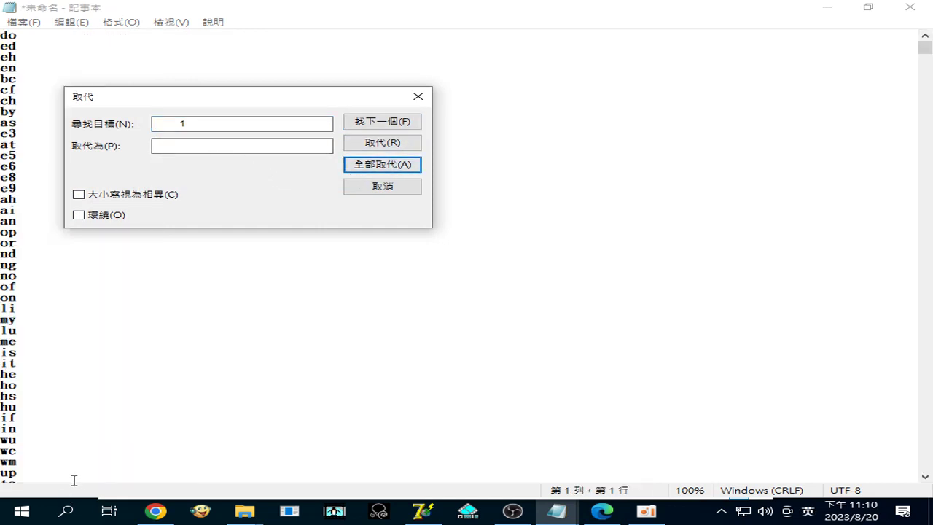
left_click(52, 493)
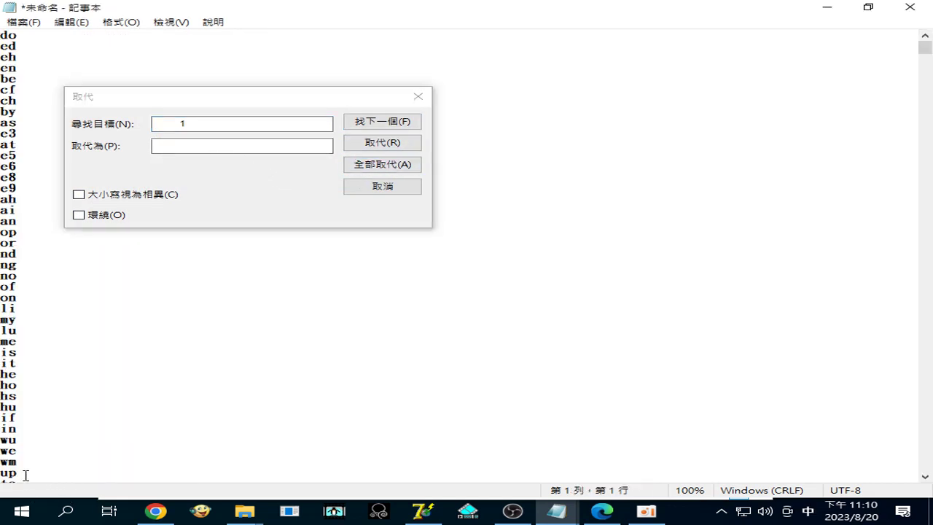
left_click_drag(26, 471, 103, 520)
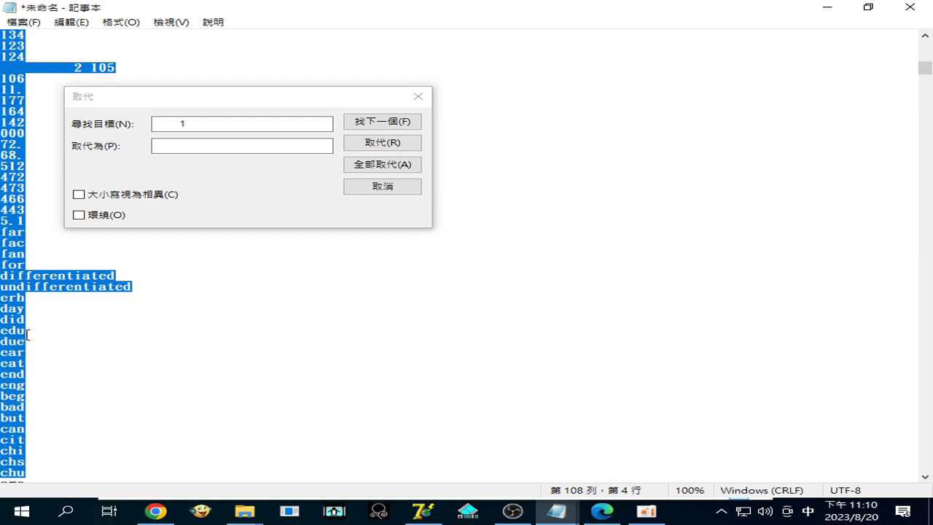
right_click(27, 117)
left_click(358, 298)
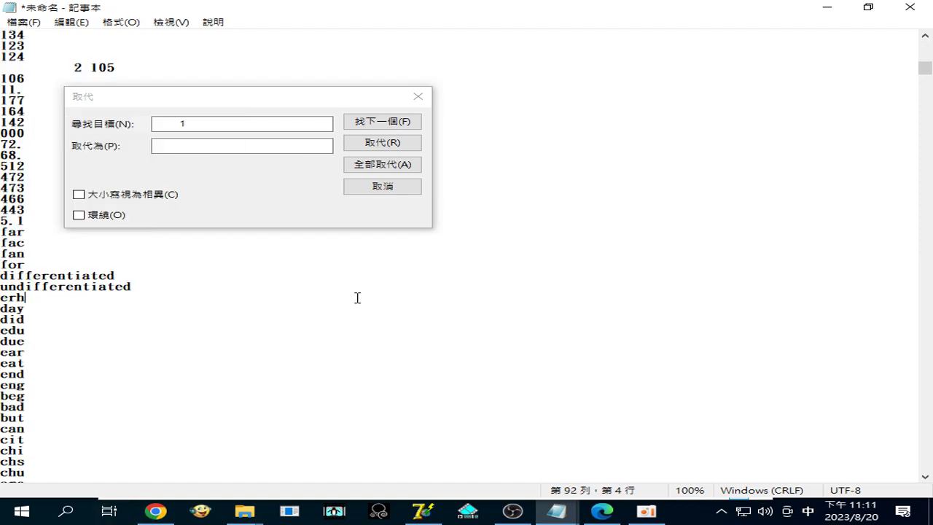
Step: Start saving the word list under a new name in Documents, with all files shown and sorted newest first
left_click(12, 20)
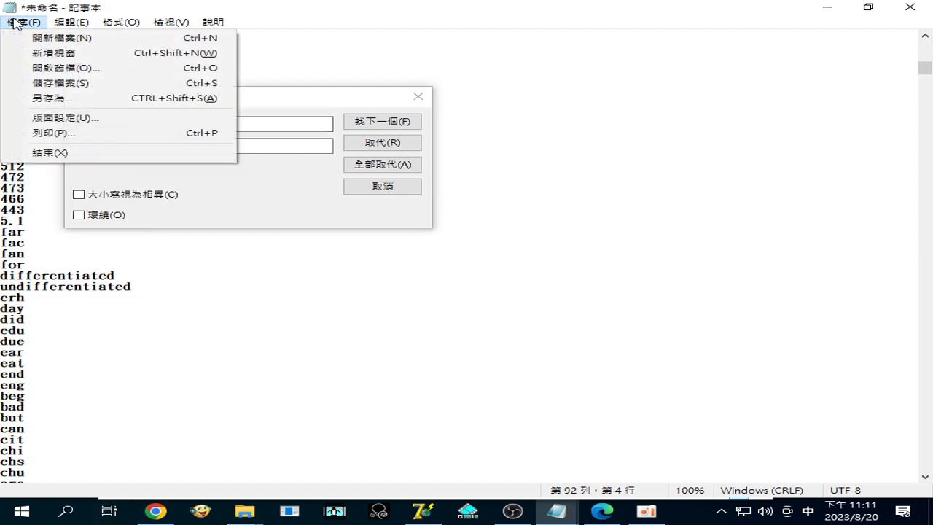
left_click(53, 104)
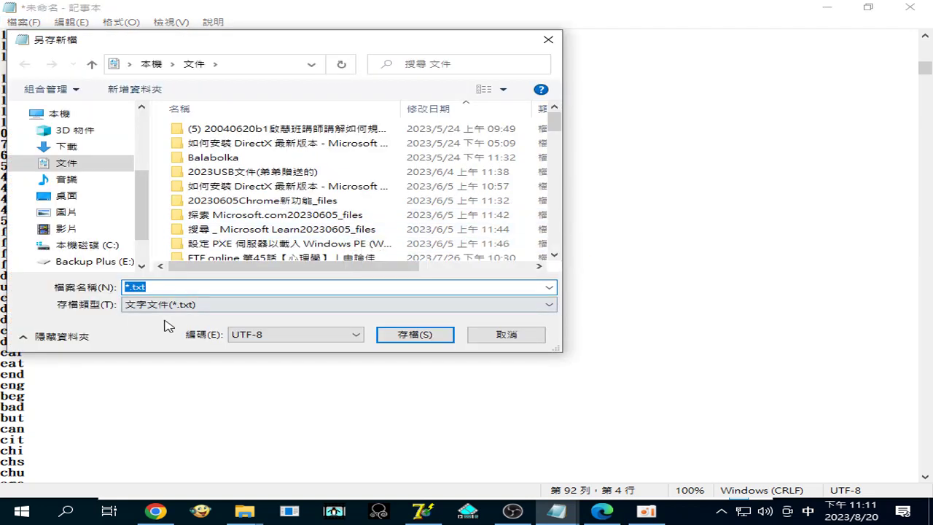
left_click(208, 305)
left_click(222, 321)
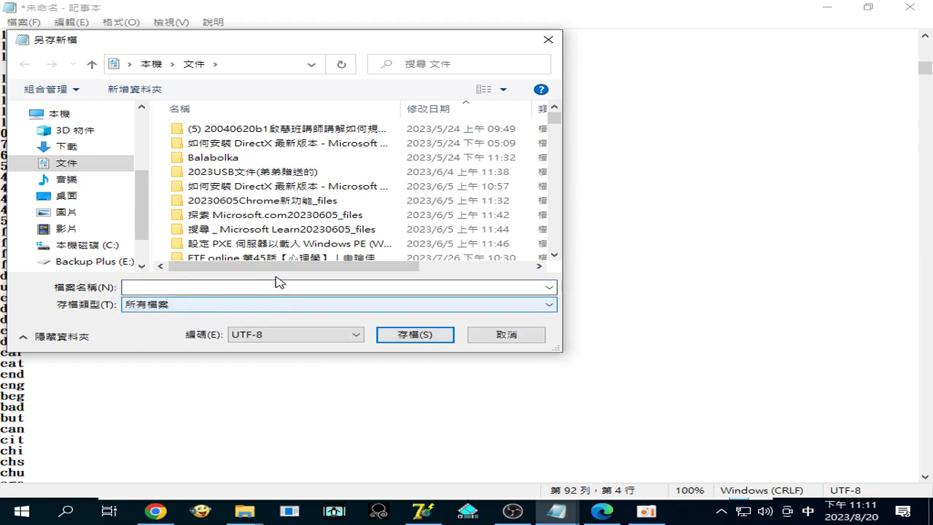
right_click(158, 208)
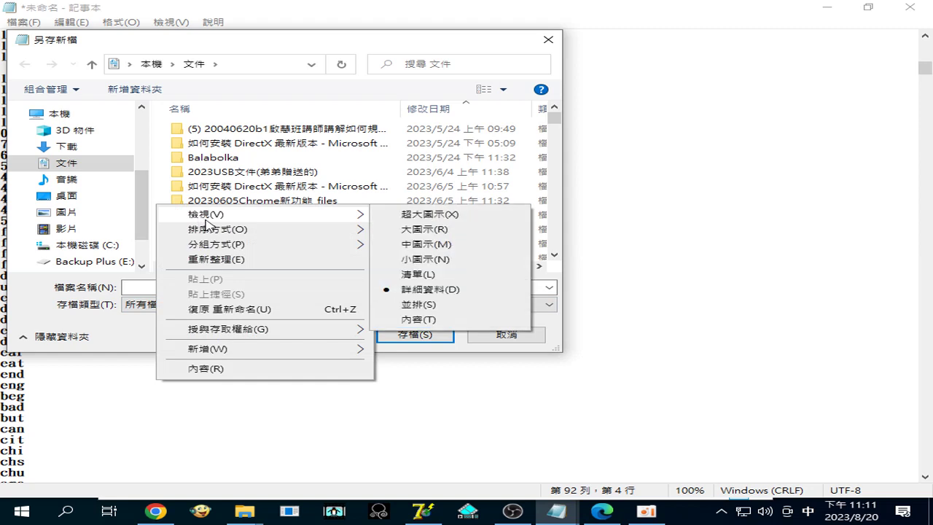
mouse_move(218, 229)
left_click(411, 246)
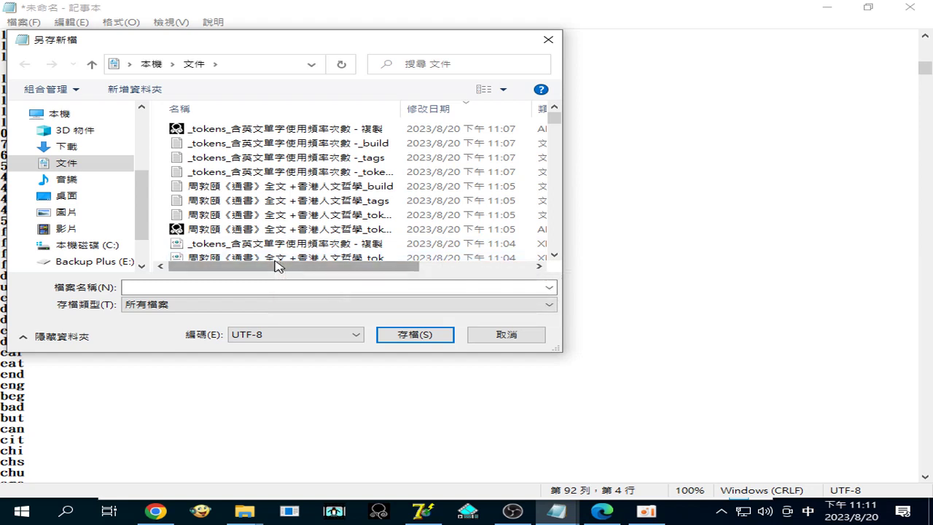
Step: Base the file name on the existing 周敦頤《通書》 tokens XML file, replacing its ending 使用頻率次數 with (尚未排序與中譯)
left_click(261, 259)
left_click(281, 288)
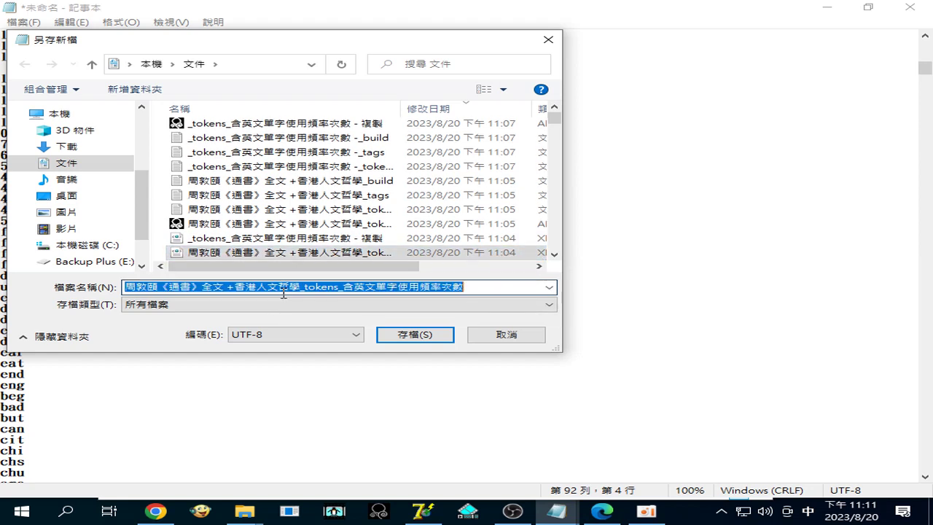
left_click(392, 287)
left_click_drag(398, 287, 485, 288)
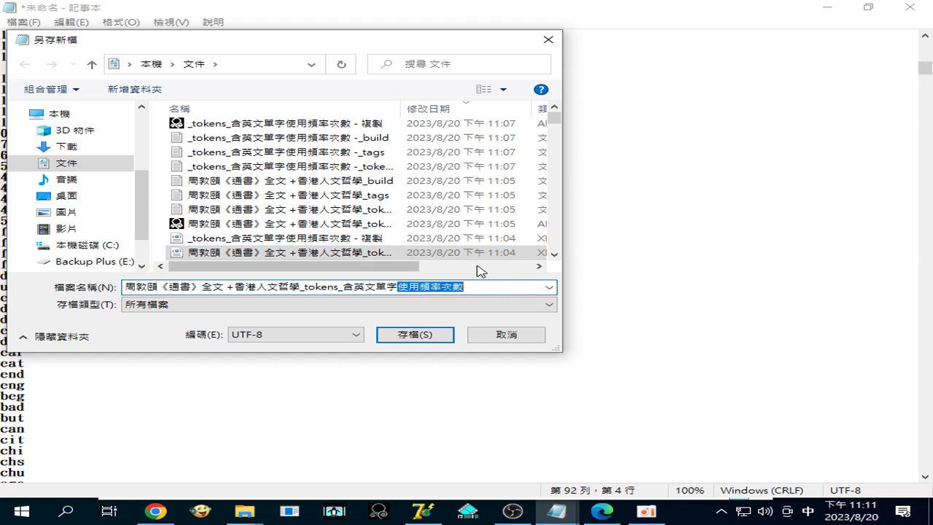
type("(")
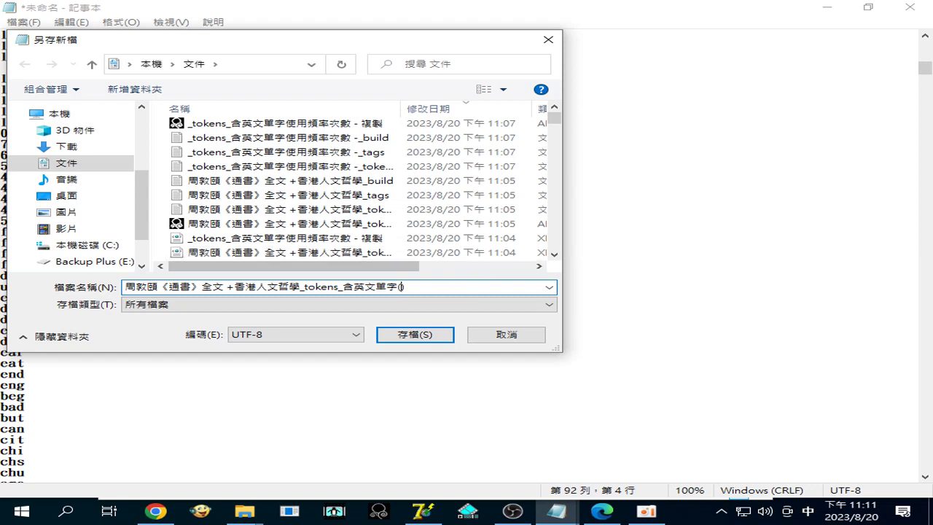
type("ㄕㄤˇㄨㄟˋㄕㄤˋ)ㄞˊㄒㄩˋㄩˇ")
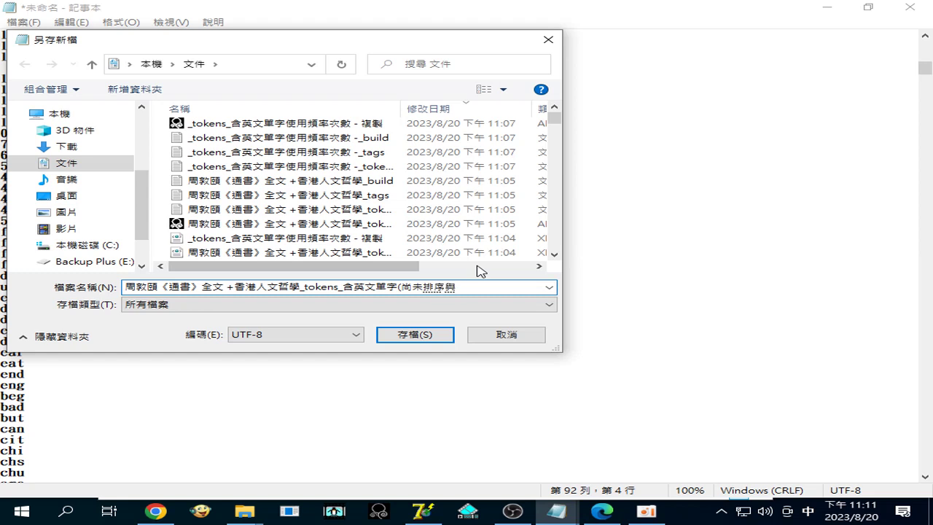
type("ㄓㄨㄥ ㄧˋ")
key("Down")
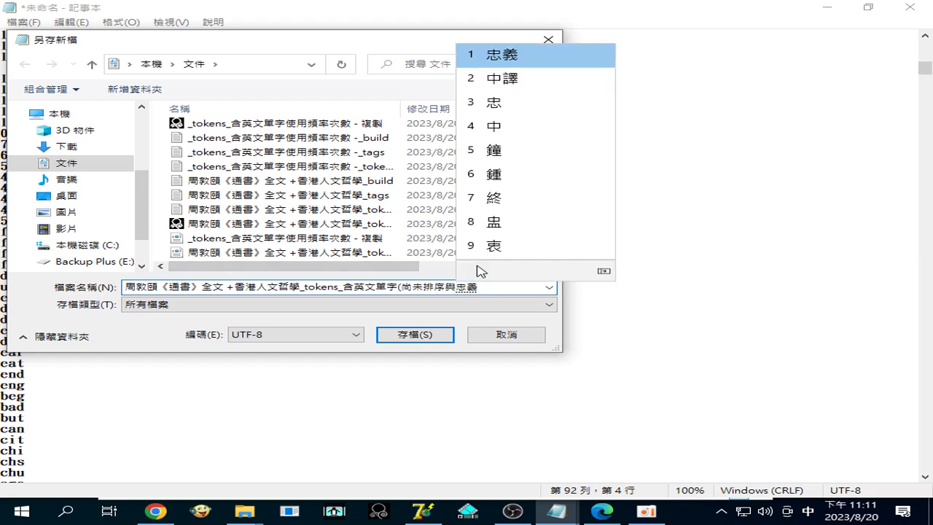
key("2")
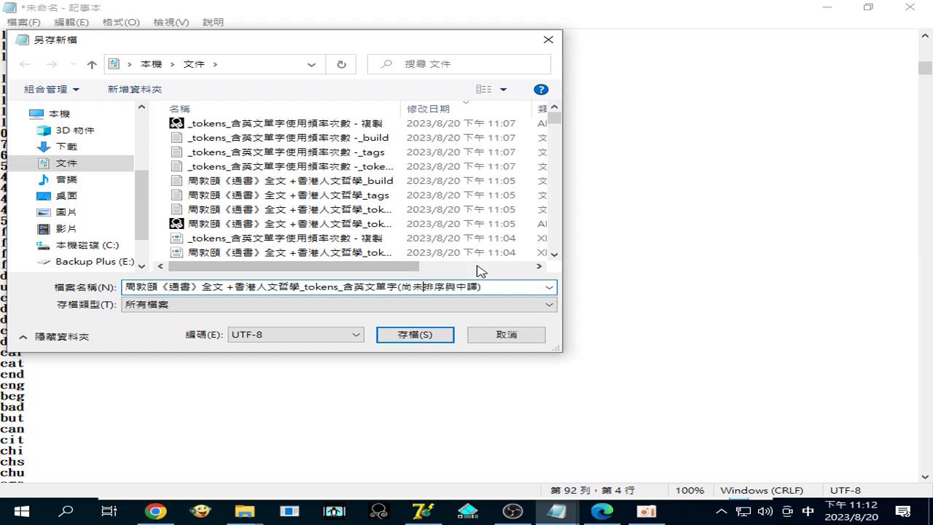
Step: Insert 使用Excel程式 after 尚未 in the file name and save the word list to Documents
type("g3m/4t/6g")
key("Down")
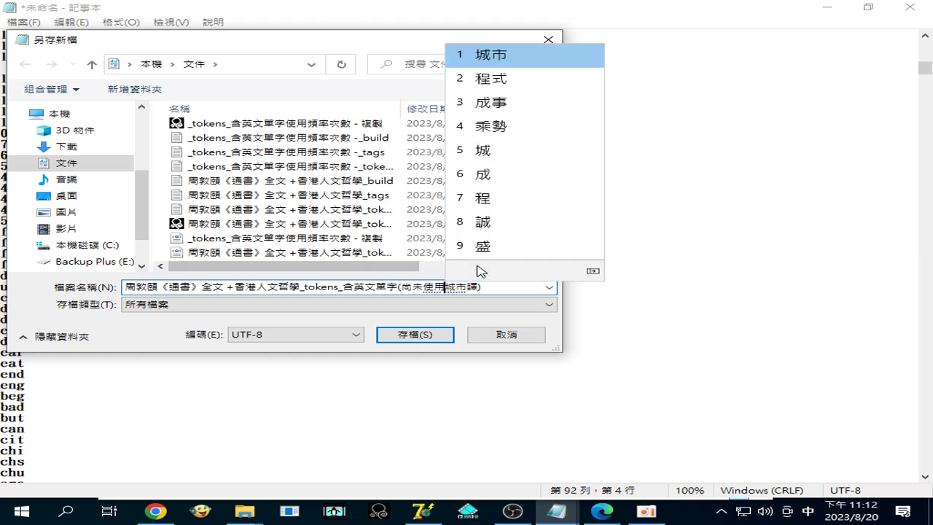
key("2")
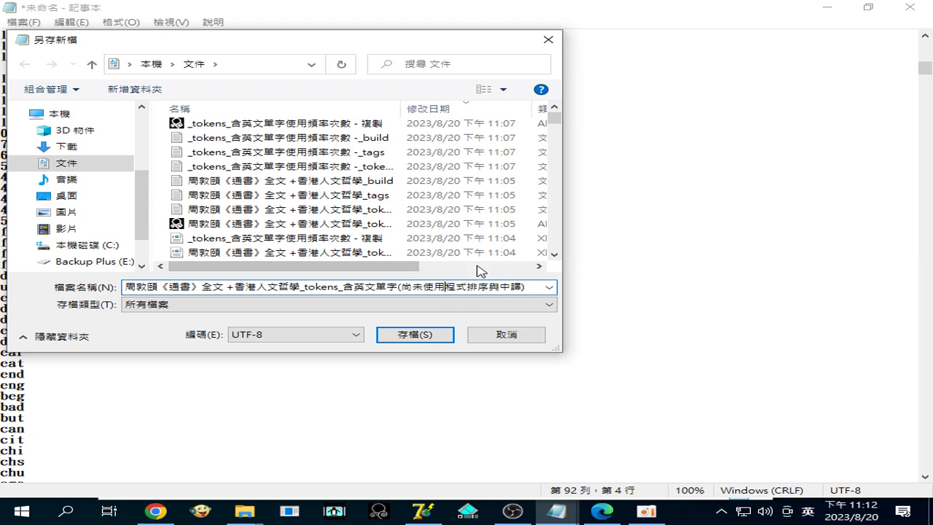
key("shift")
type("Excel")
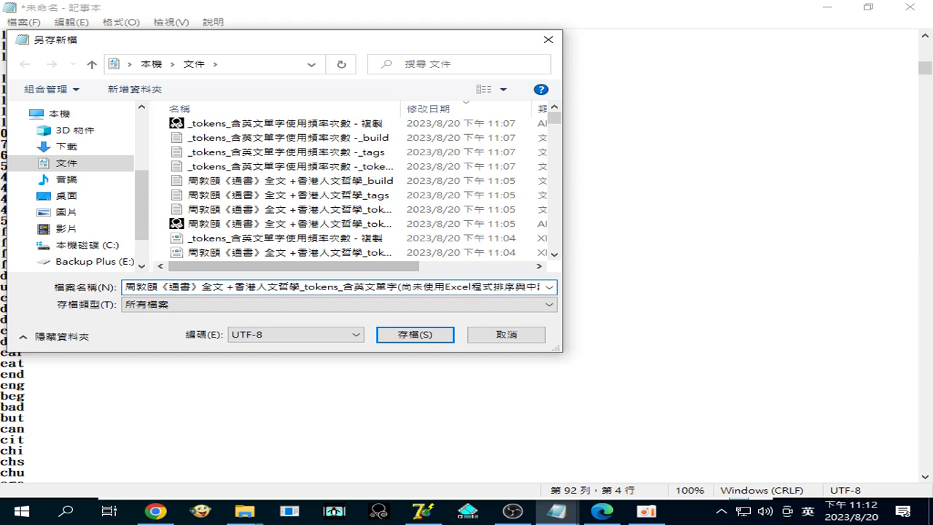
left_click(423, 337)
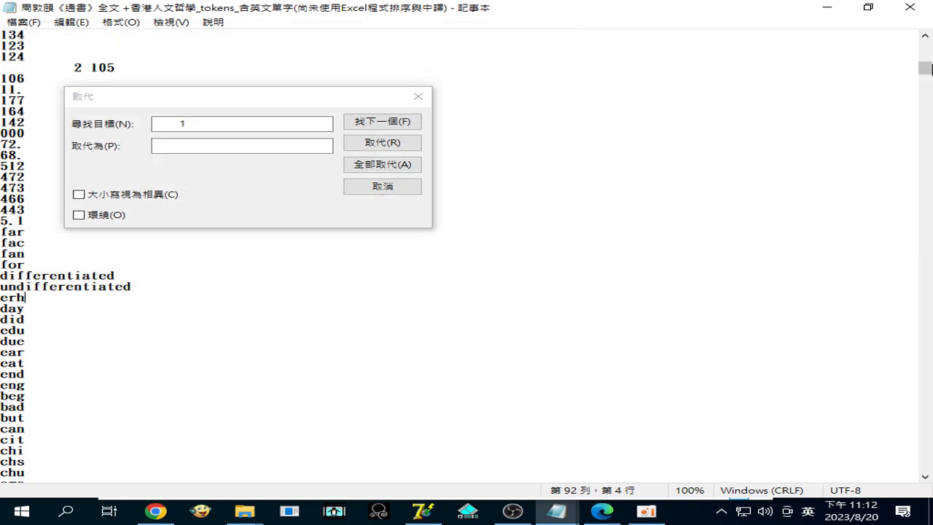
Step: Save another copy of the word list under the same name on the Desktop
left_click(26, 22)
left_click(59, 97)
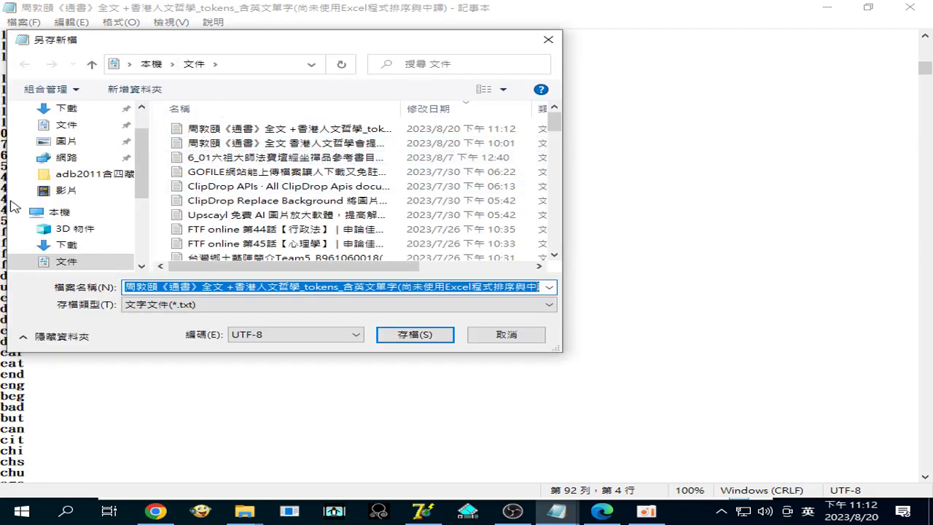
scroll(139, 175, "up", 2)
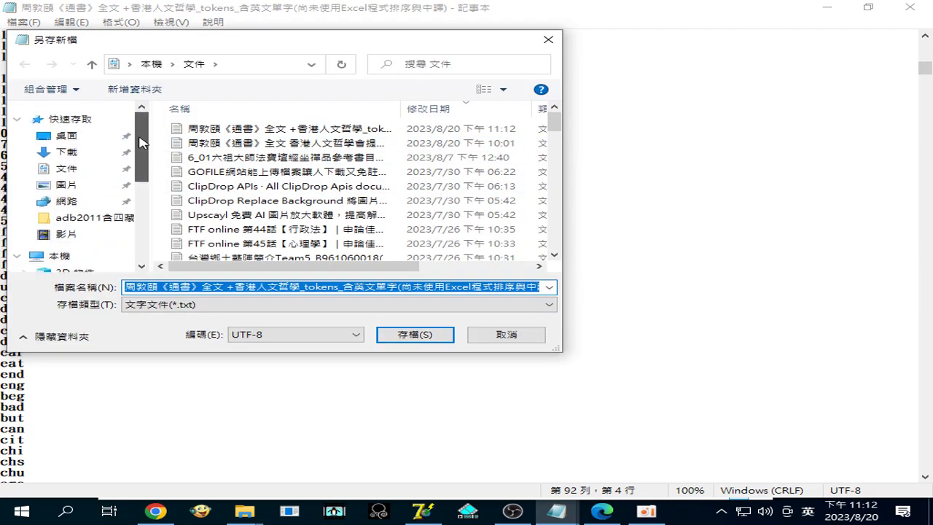
left_click(70, 137)
left_click(412, 337)
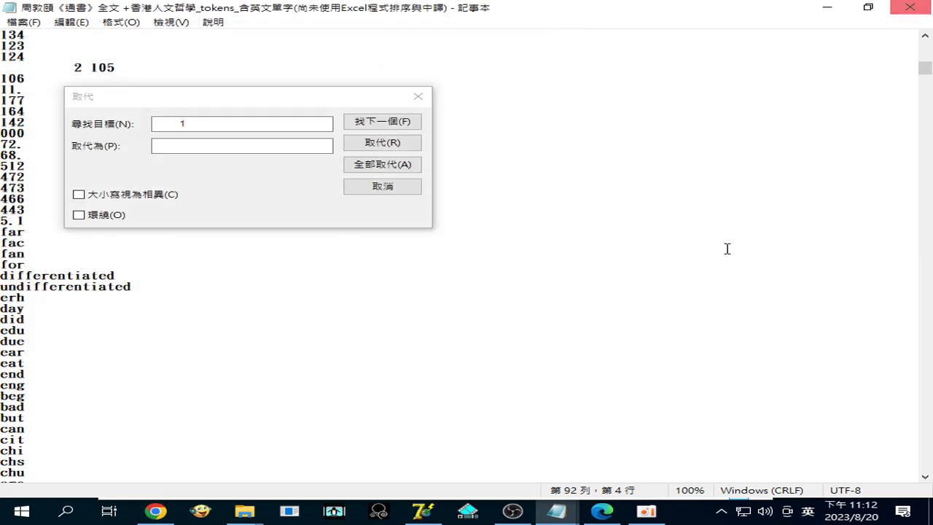
left_click(648, 518)
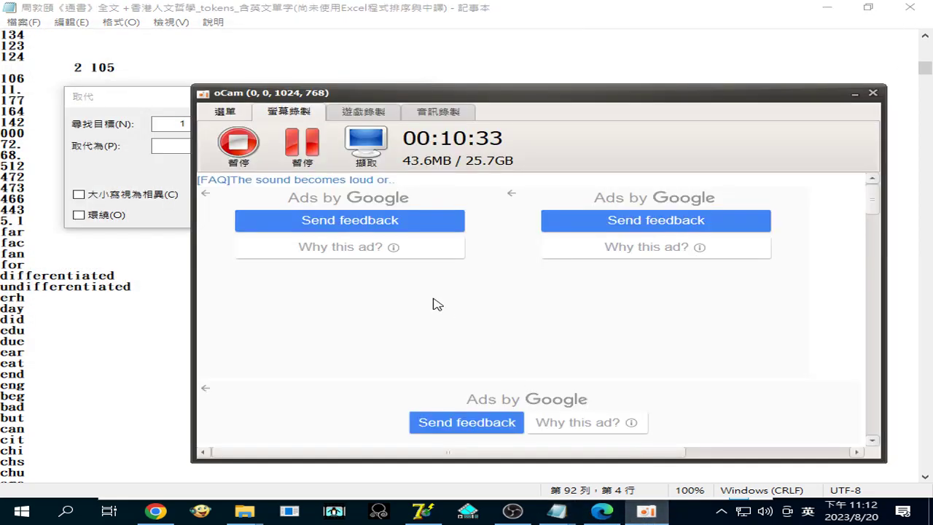